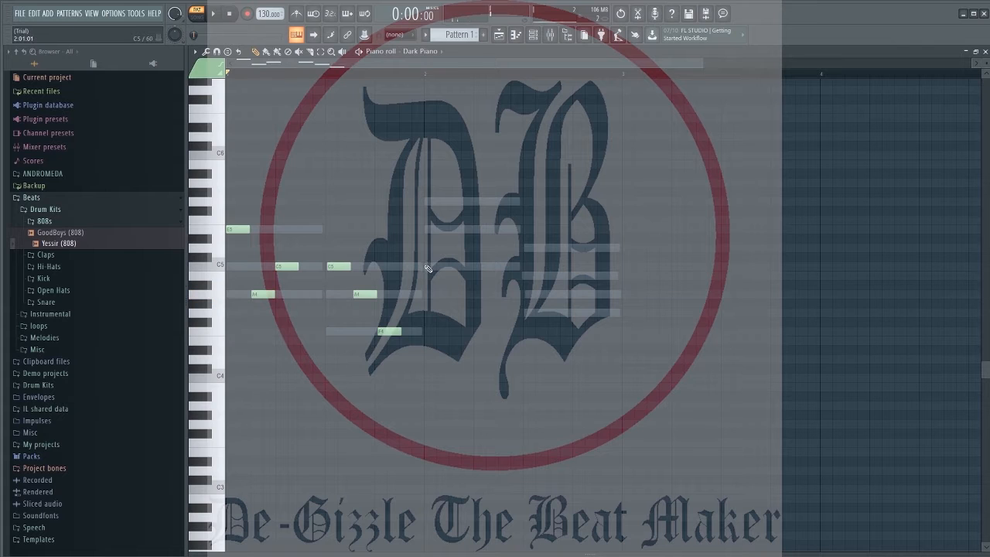
Step: Add short C5, G5 and E5 notes over the ghost chords in bar 2 of the Dark Piano melody and play it
{"action": "left_click", "coordinate": [427, 266]}
{"action": "left_click", "coordinate": [451, 201]}
{"action": "left_click", "coordinate": [476, 229]}
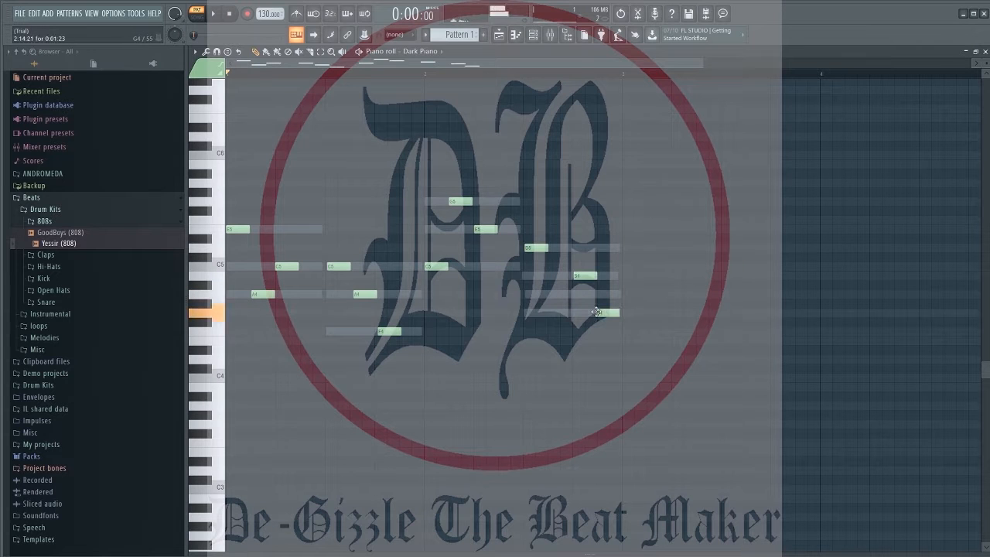
{"action": "key", "text": "space"}
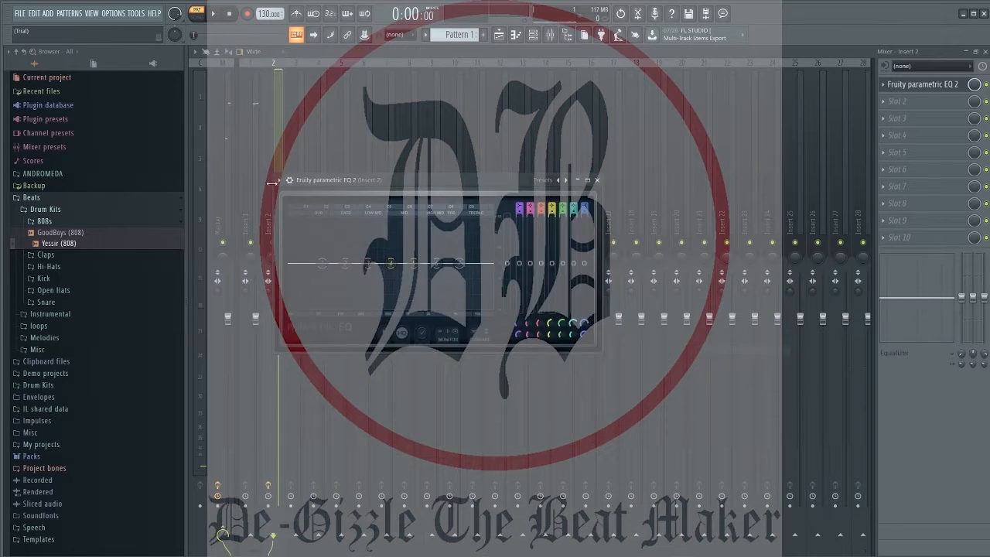
Step: Reshape the low, mid and high bands of Fruity parametric EQ 2 on mixer Insert 2 during playback
{"action": "left_click_drag", "start_coordinate": [573, 180], "coordinate": [509, 161]}
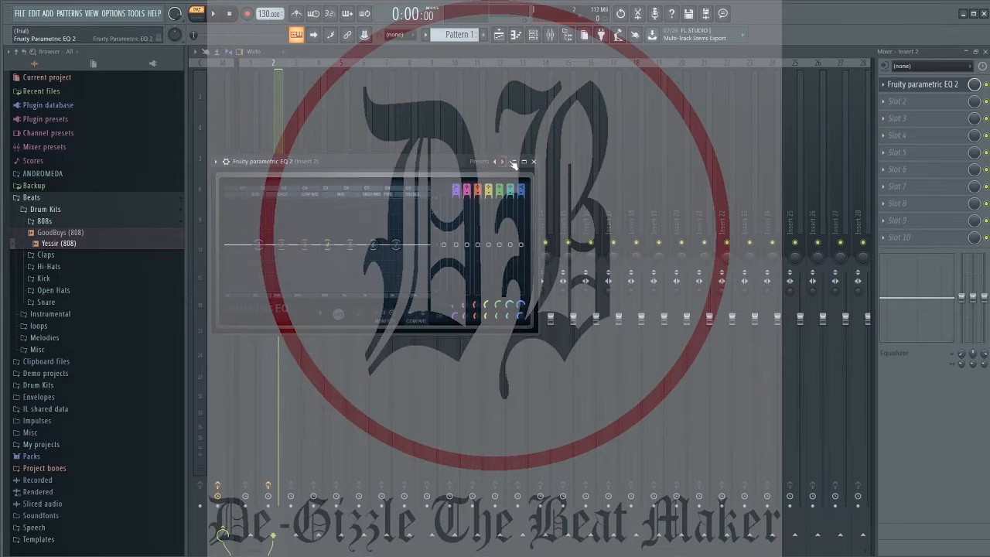
{"action": "key", "text": "space"}
{"action": "left_click_drag", "start_coordinate": [259, 245], "coordinate": [327, 249]}
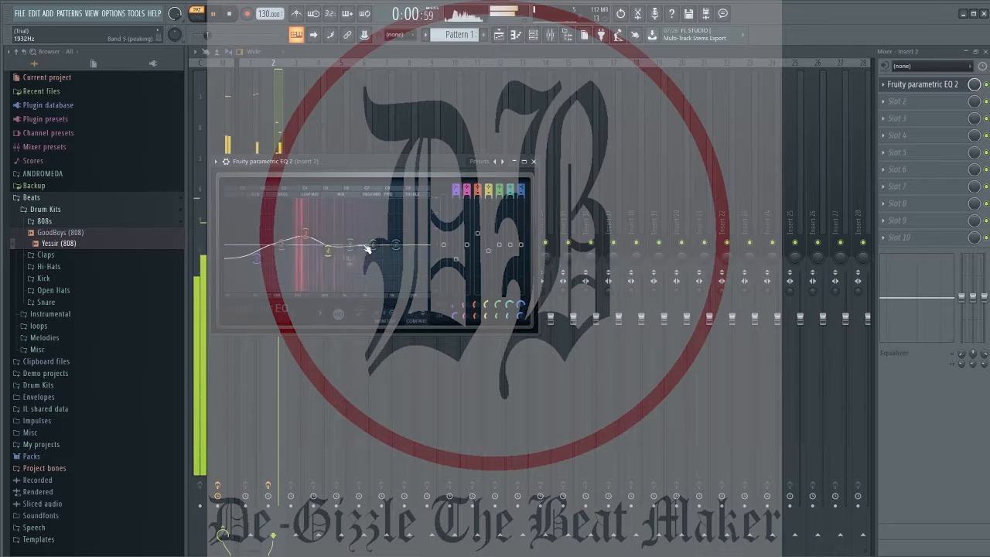
{"action": "left_click_drag", "start_coordinate": [396, 244], "coordinate": [359, 258]}
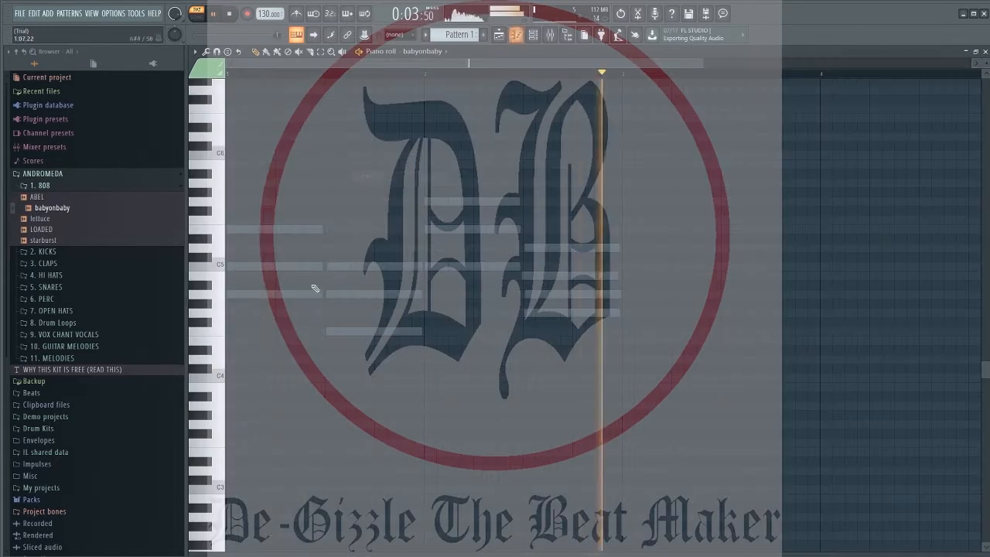
Step: Place a C5 note at the start of the babyonbaby 808 pattern
{"action": "left_click", "coordinate": [231, 266]}
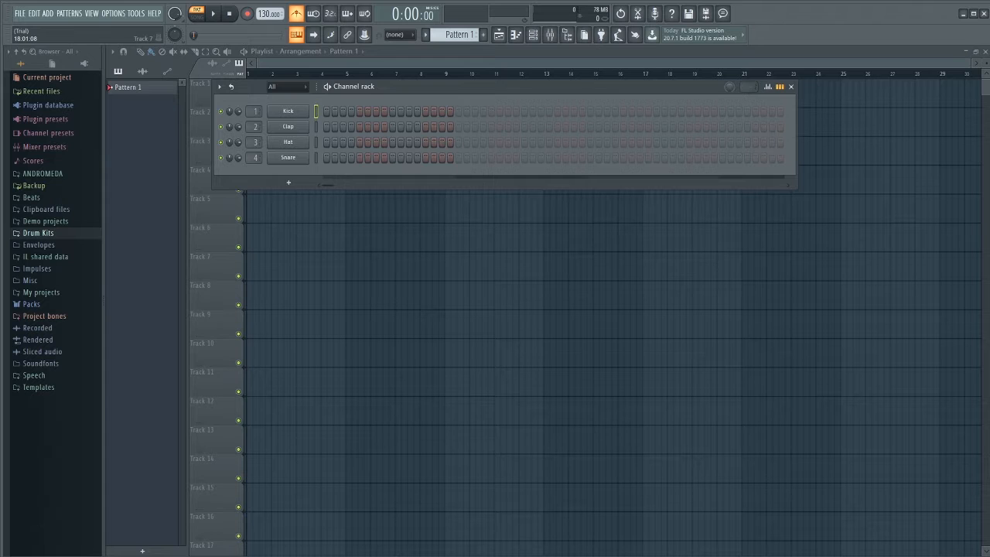
Step: Delete the default Kick, Clap and Hat channels from the channel rack, and try to delete Snare as well
{"action": "right_click", "coordinate": [303, 111]}
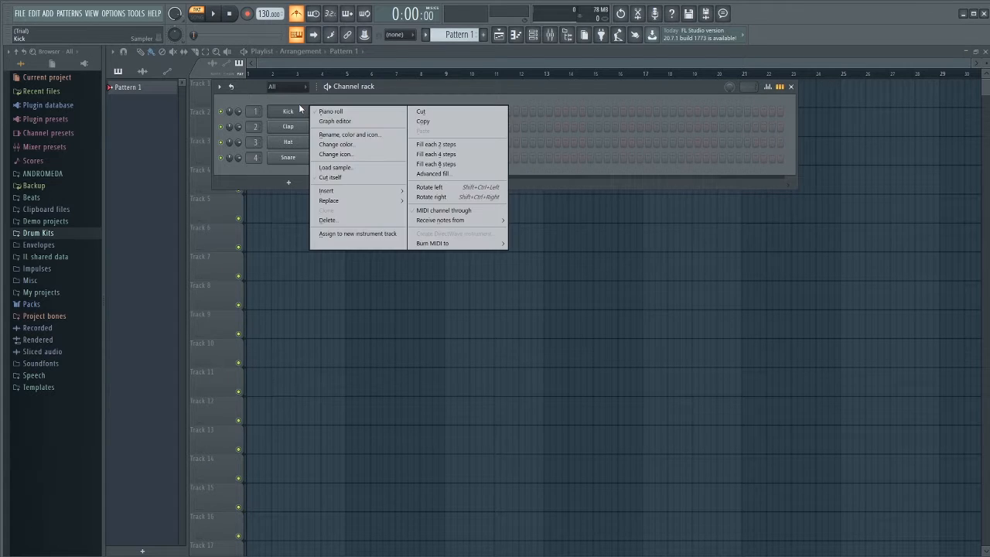
{"action": "left_click", "coordinate": [354, 221]}
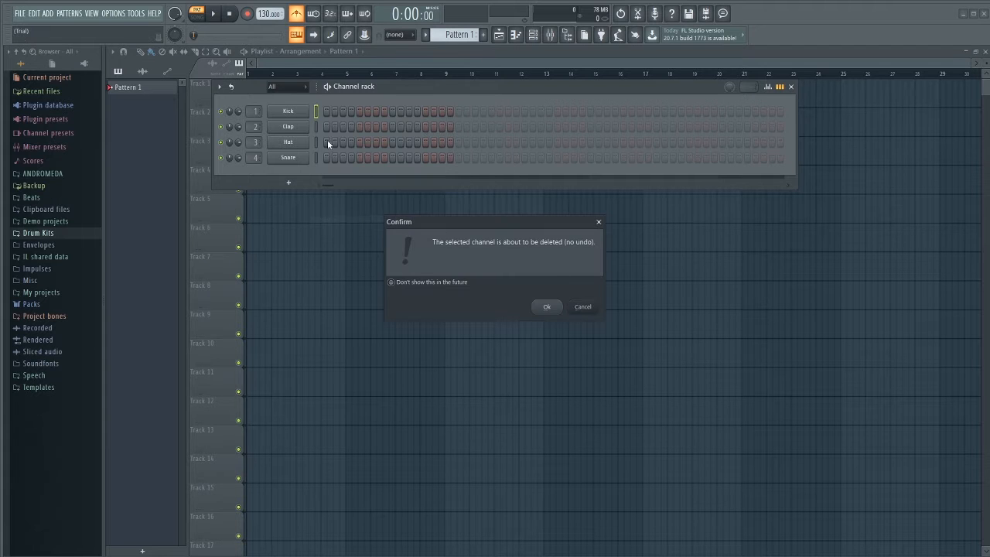
{"action": "left_click", "coordinate": [546, 307]}
{"action": "right_click", "coordinate": [292, 113]}
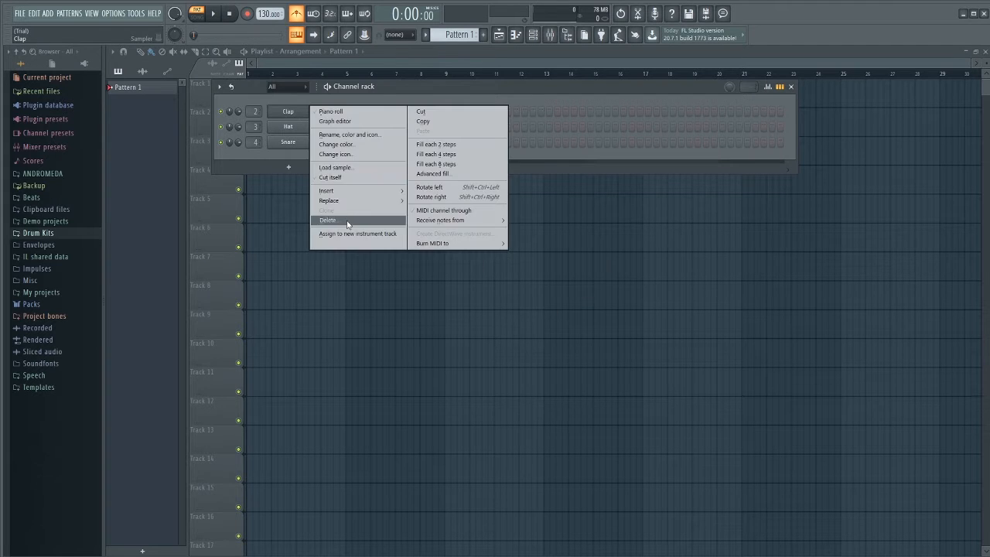
{"action": "left_click", "coordinate": [349, 221]}
{"action": "left_click", "coordinate": [546, 307]}
{"action": "right_click", "coordinate": [274, 112]}
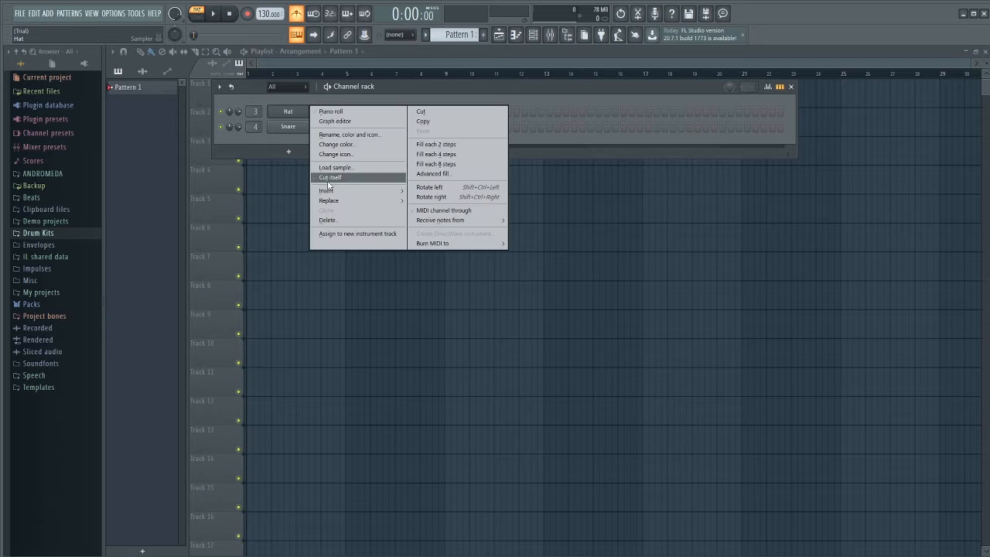
{"action": "left_click", "coordinate": [344, 220]}
{"action": "left_click", "coordinate": [546, 307]}
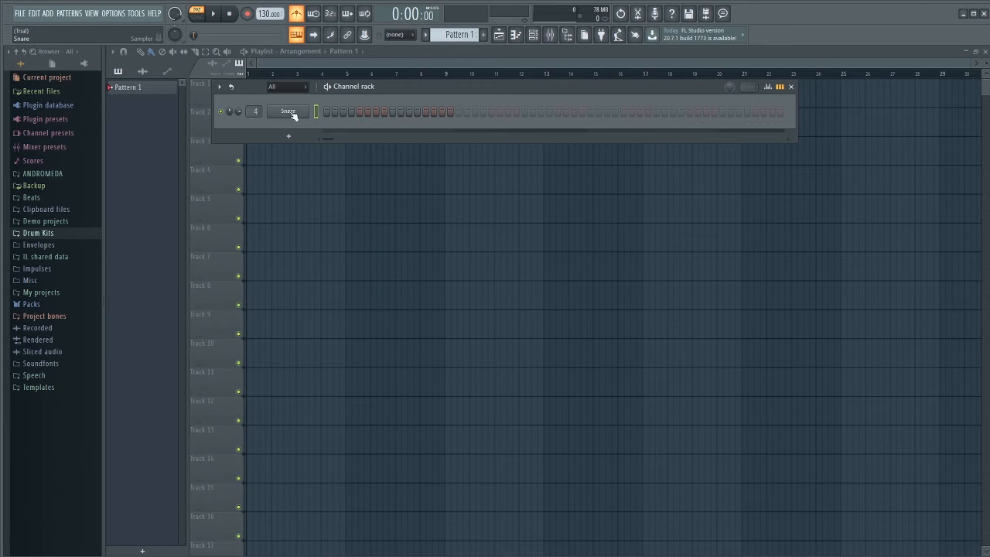
{"action": "right_click", "coordinate": [292, 112]}
{"action": "left_click", "coordinate": [318, 215]}
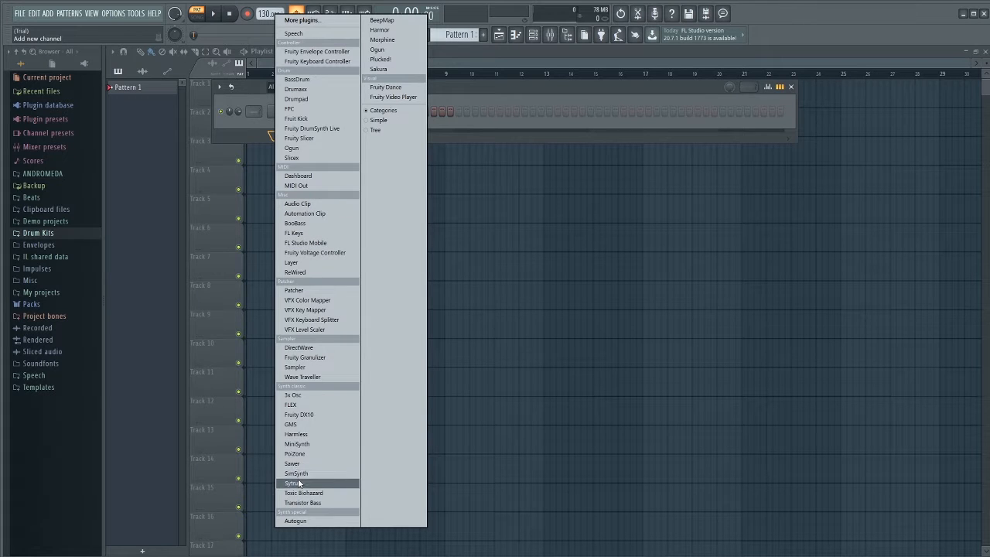
Step: Add a Sytrus instrument channel and advance its preset from Brittle pi to Caribic epiano
{"action": "left_click", "coordinate": [298, 236]}
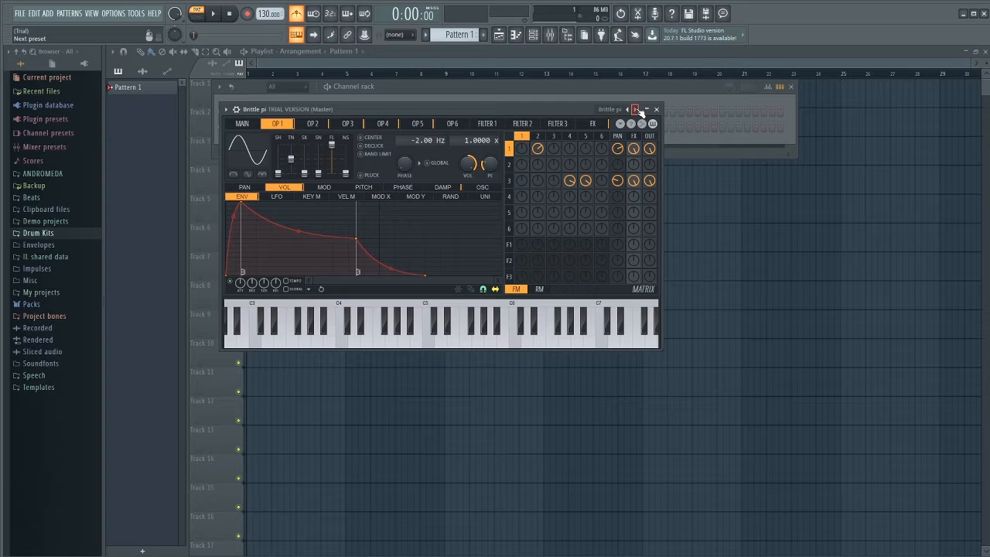
{"action": "left_click", "coordinate": [636, 110]}
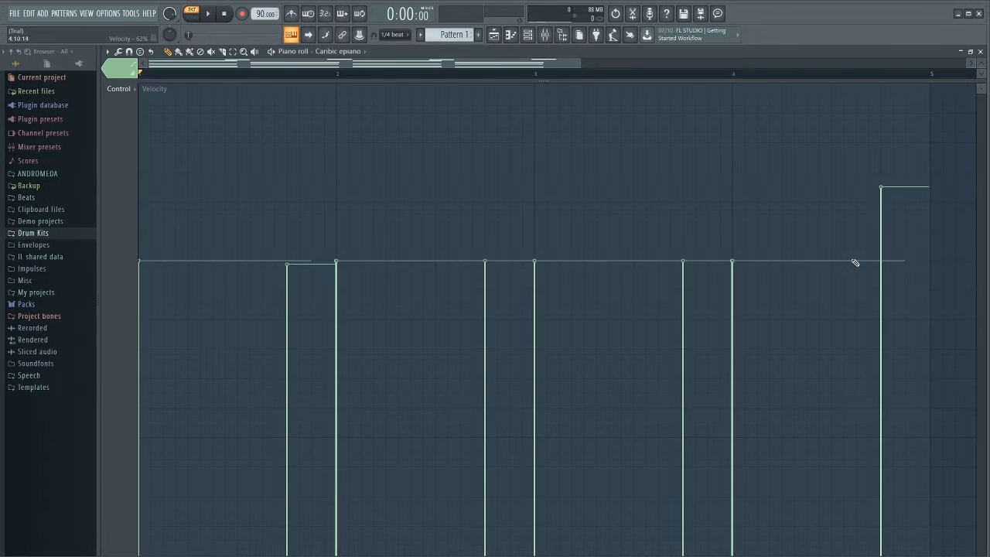
Step: Lower the velocity of the last Caribic epiano note to match the others, and collapse the velocity lane
{"action": "left_click_drag", "start_coordinate": [852, 261], "coordinate": [881, 265]}
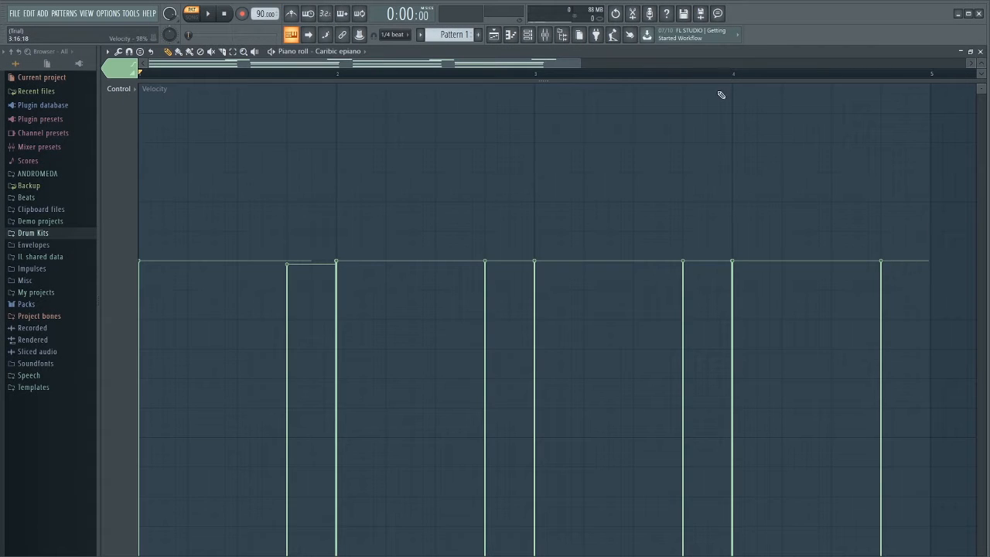
{"action": "left_click_drag", "start_coordinate": [542, 81], "coordinate": [520, 553]}
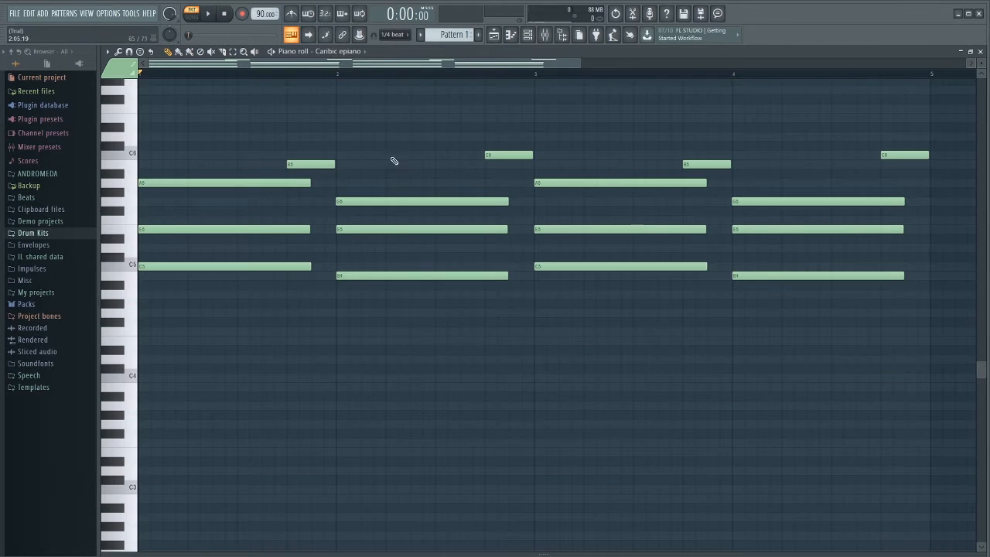
Step: Play the four-bar Caribic epiano chord progression to check how it sounds
{"action": "key", "text": "space"}
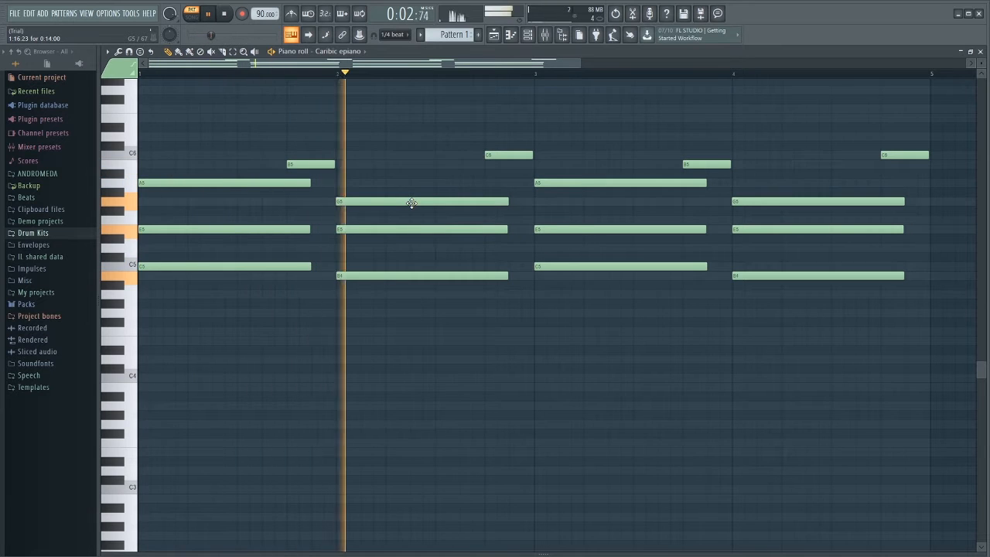
{"action": "left_click_drag", "start_coordinate": [584, 59], "coordinate": [858, 52]}
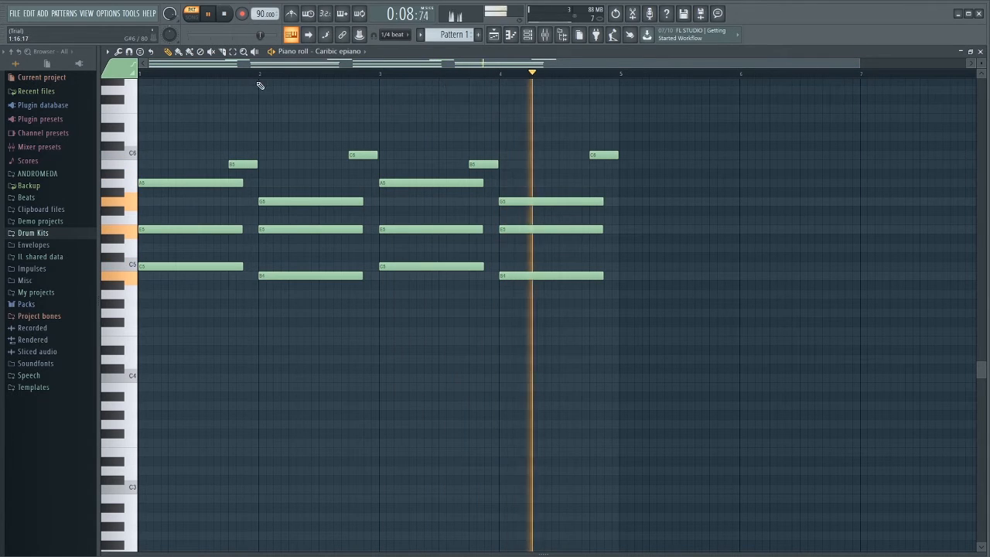
{"action": "key", "text": "space"}
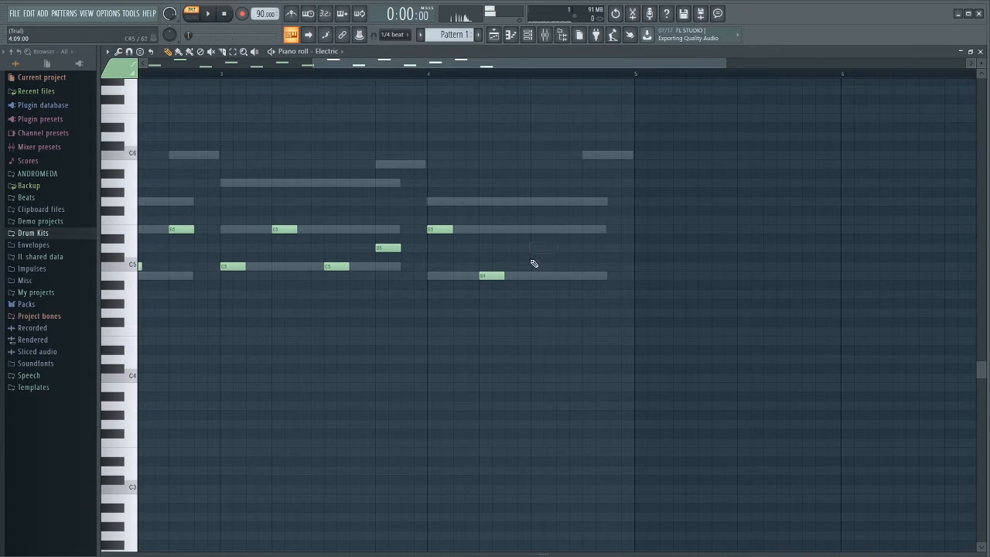
Step: Add C5 and D5 notes to finish bar 4 of the Electric melody, and play it with the chords
{"action": "left_click", "coordinate": [537, 266]}
{"action": "left_click", "coordinate": [582, 248]}
{"action": "key", "text": "space"}
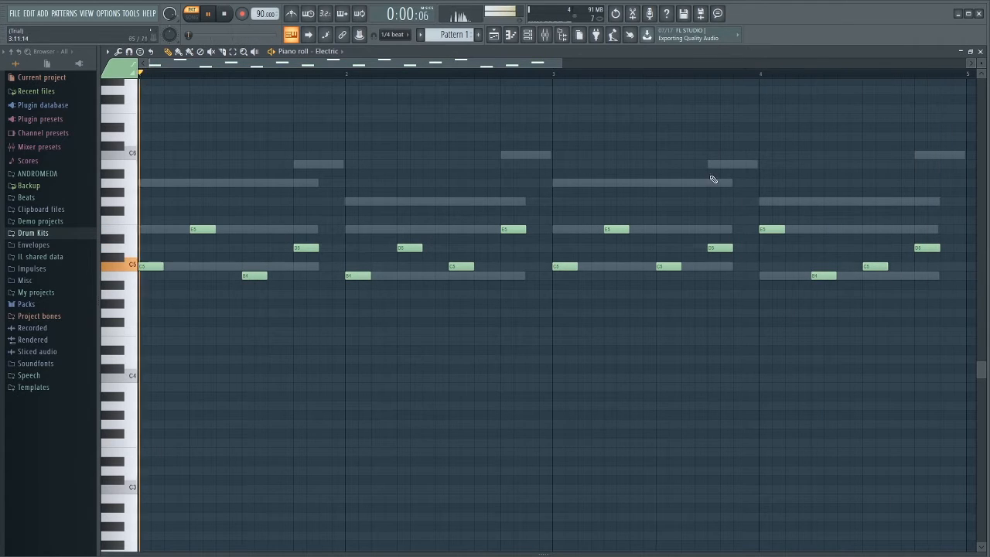
{"action": "key", "text": "space"}
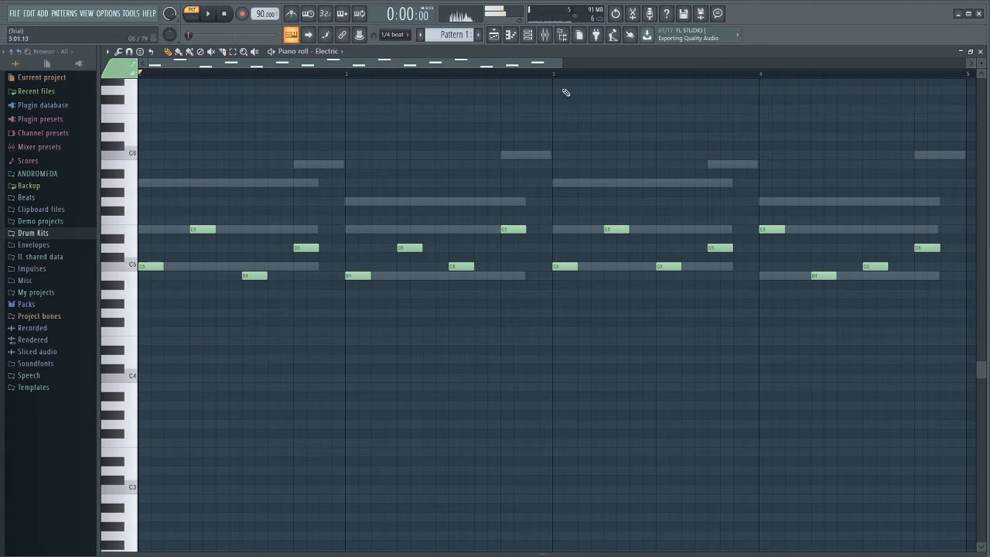
Step: Open the Electric channel's Sytrus and switch it to the Chorus ep 1 preset, auditioning it with the chords
{"action": "left_click", "coordinate": [526, 38]}
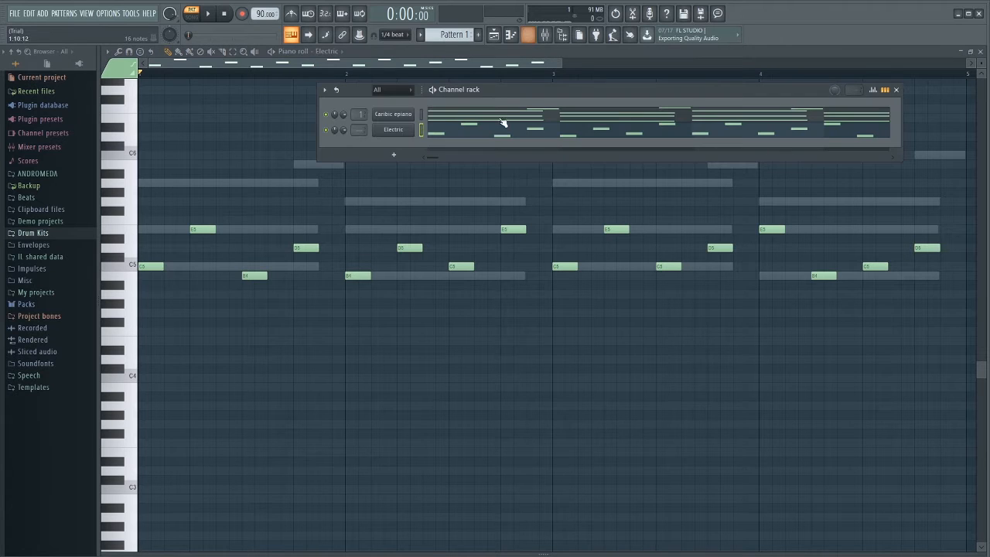
{"action": "left_click", "coordinate": [391, 130]}
{"action": "key", "text": "space"}
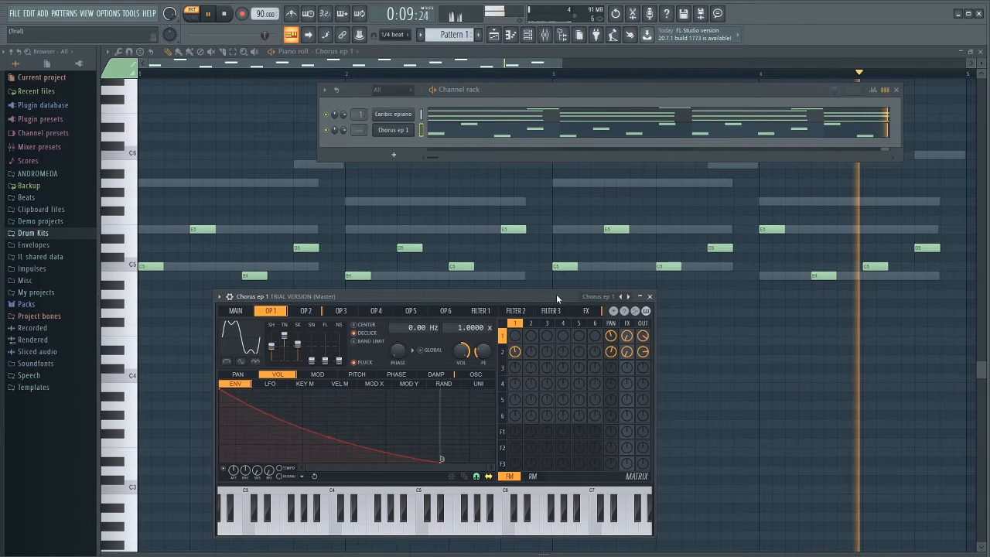
{"action": "key", "text": "space"}
{"action": "left_click_drag", "start_coordinate": [558, 300], "coordinate": [700, 310]}
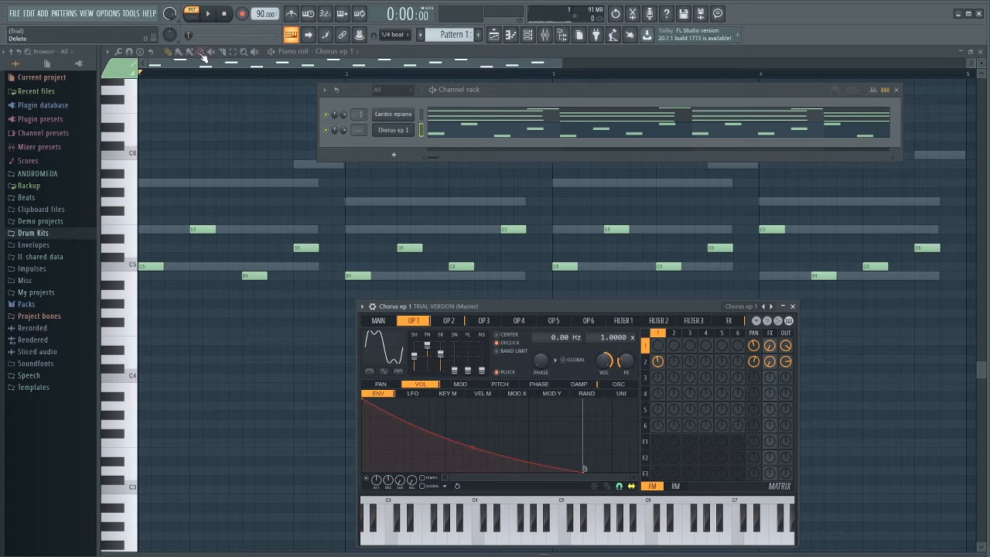
Step: Select all the Chorus ep 1 melody notes and lengthen them to meet each other with quick legato
{"action": "left_click", "coordinate": [232, 52]}
{"action": "left_click_drag", "start_coordinate": [120, 154], "coordinate": [114, 298]}
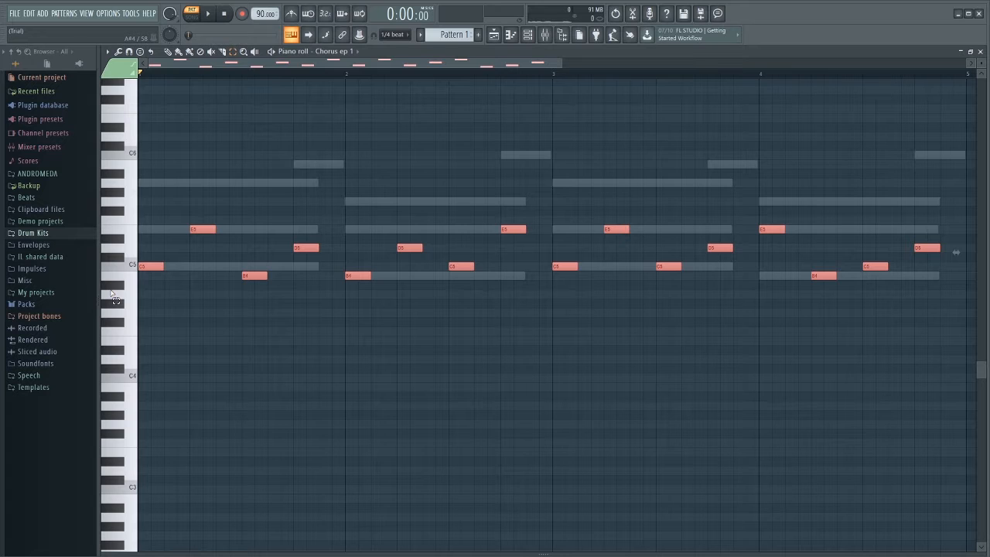
{"action": "key", "text": "ctrl+l"}
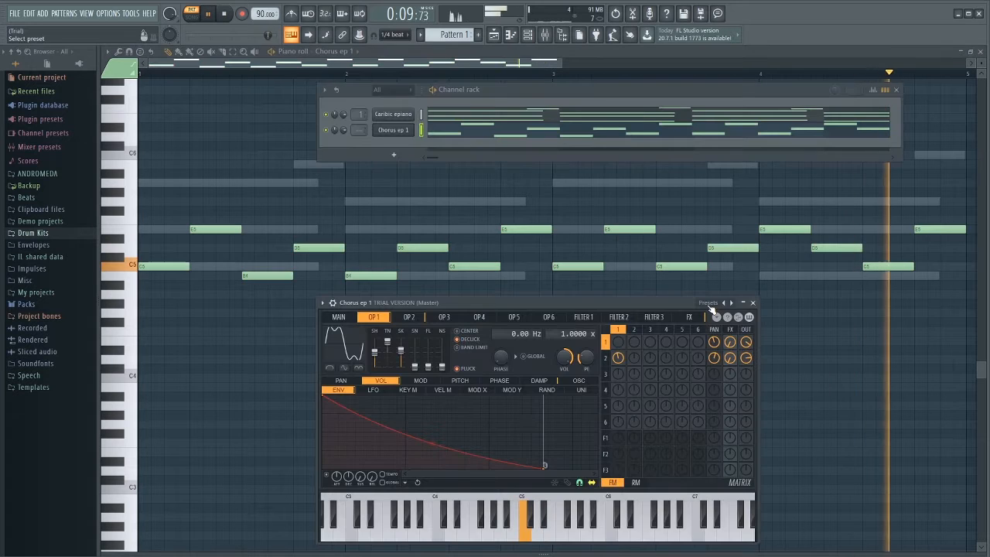
Step: Switch the melody's Sytrus to the Chorus ep 2 preset and play the pattern to audition it
{"action": "key", "text": "space"}
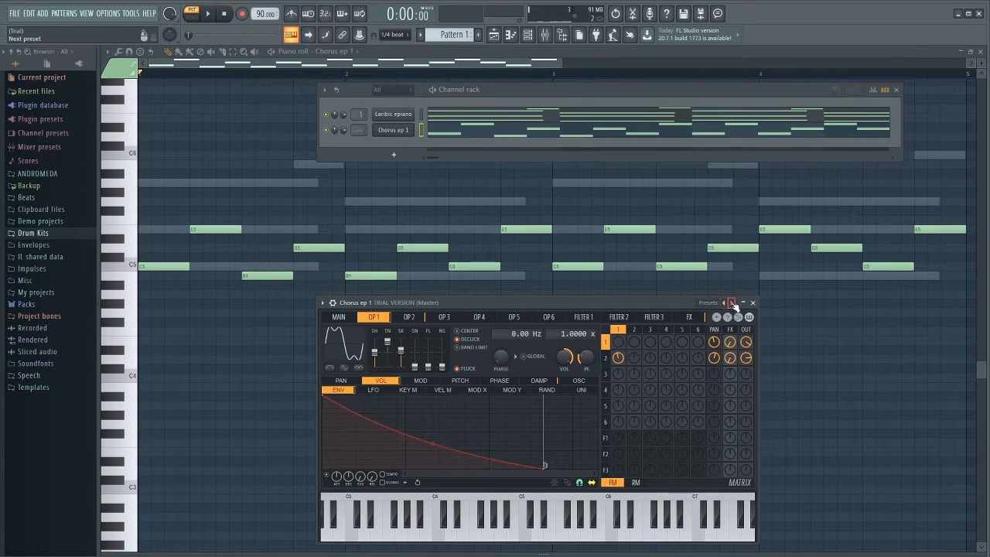
{"action": "left_click", "coordinate": [730, 302]}
{"action": "key", "text": "space"}
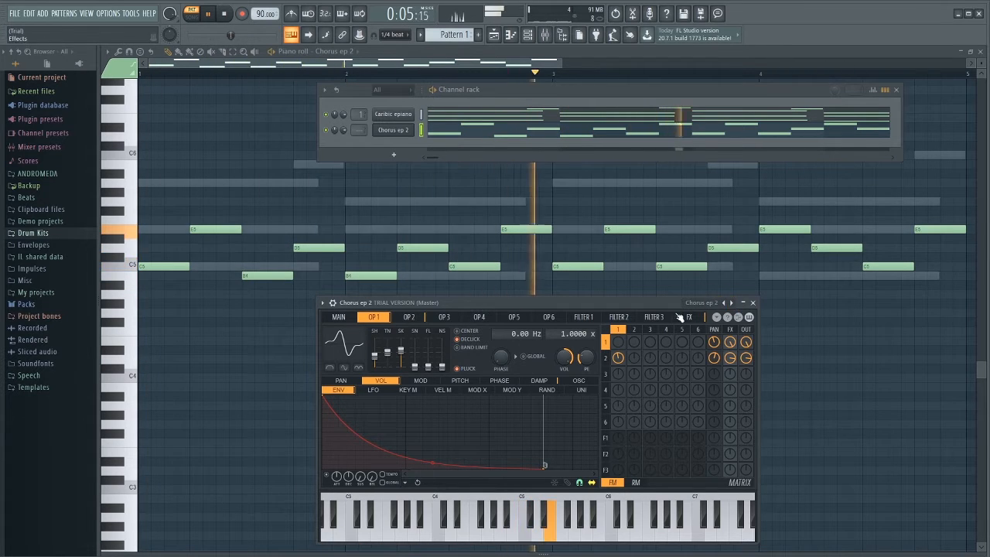
Step: Stop playback and add another Sytrus channel to the channel rack
{"action": "left_click", "coordinate": [528, 34]}
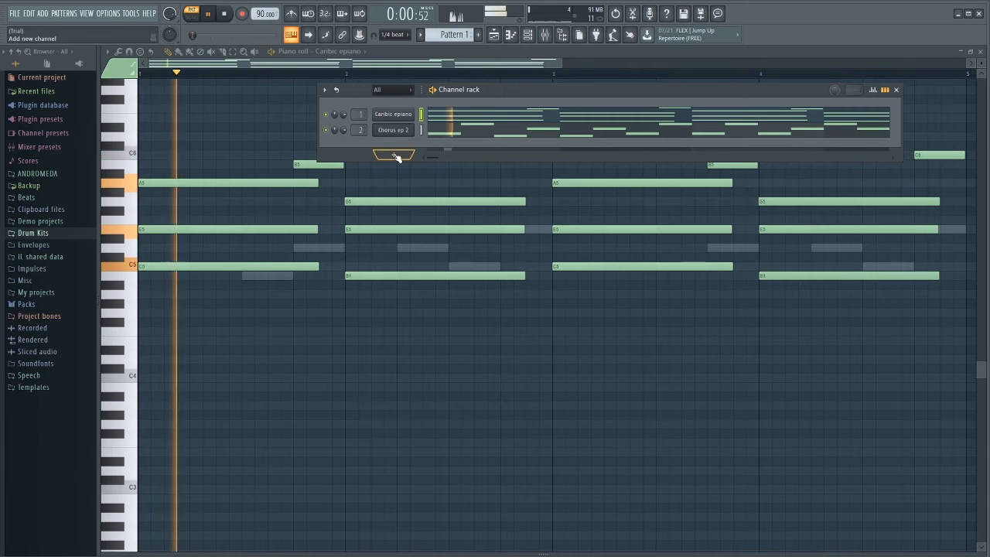
{"action": "key", "text": "space"}
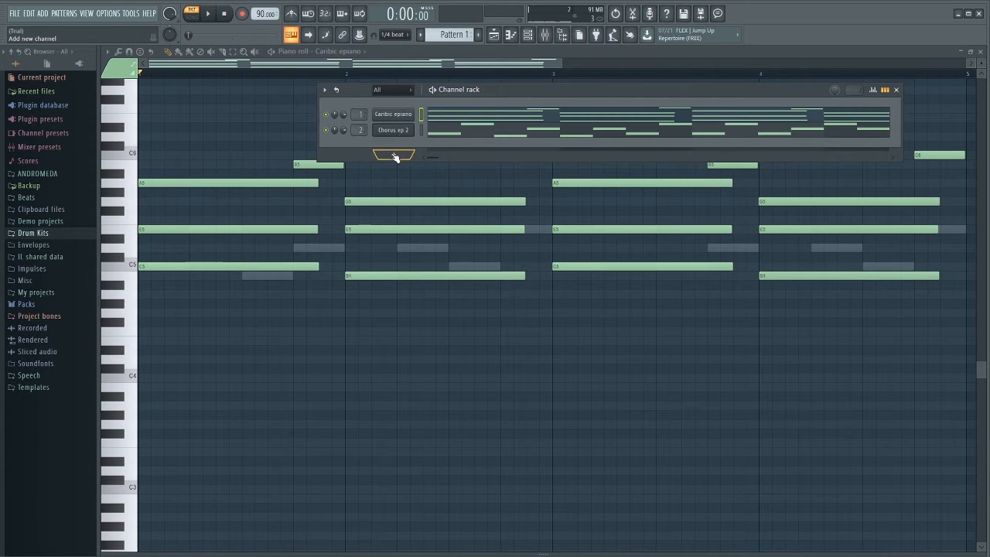
{"action": "left_click", "coordinate": [394, 156]}
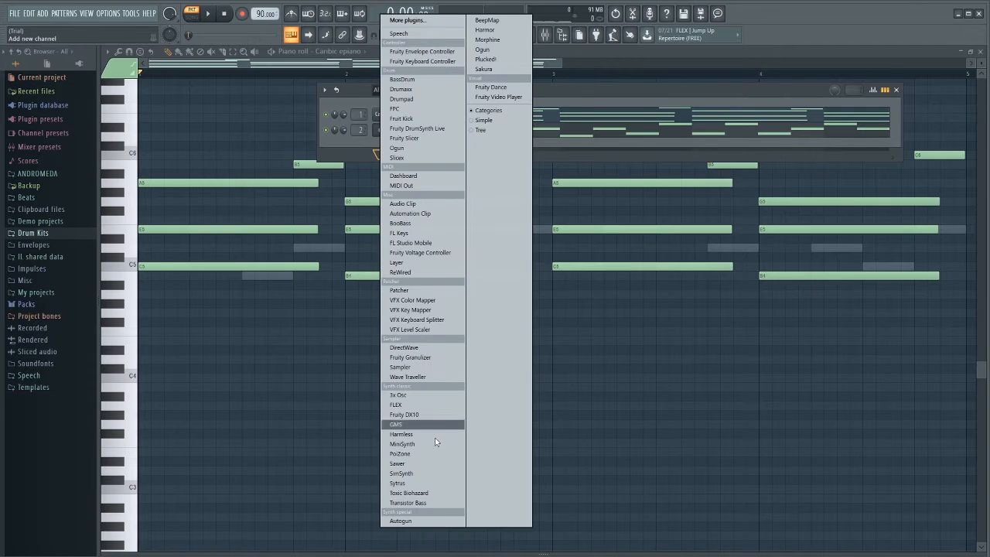
{"action": "left_click", "coordinate": [418, 484]}
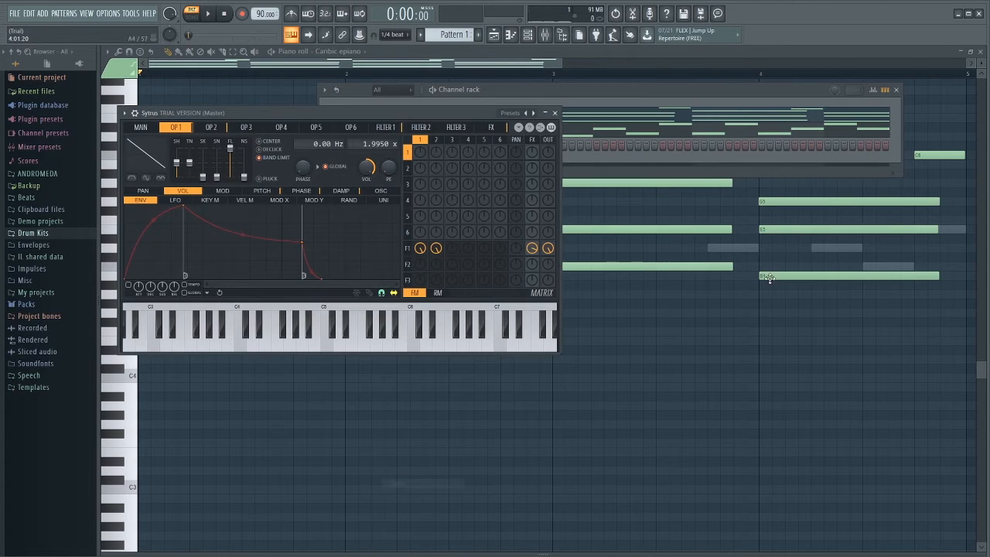
Step: Load the E-grand piano preset in the new Sytrus, and step to the preset before it
{"action": "left_click", "coordinate": [504, 118]}
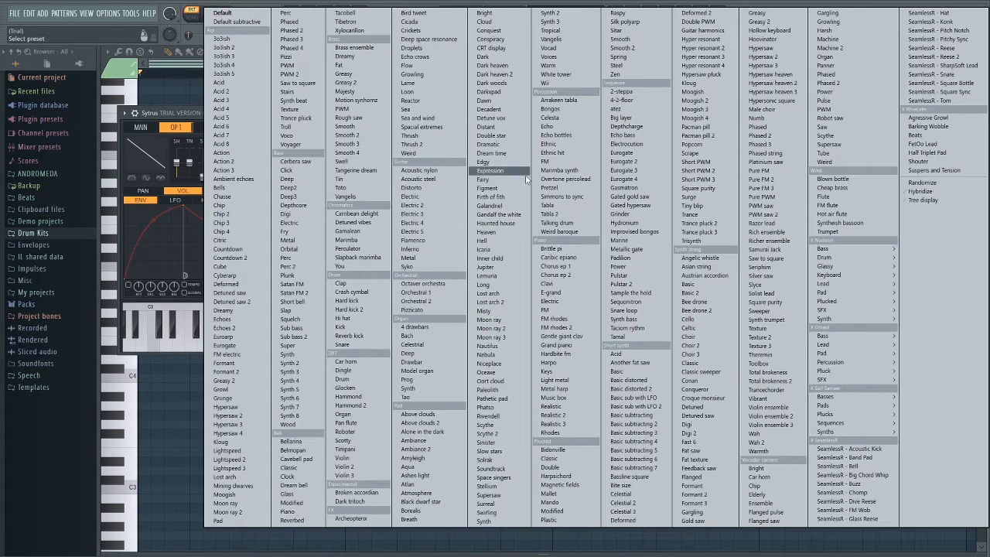
{"action": "left_click", "coordinate": [574, 296]}
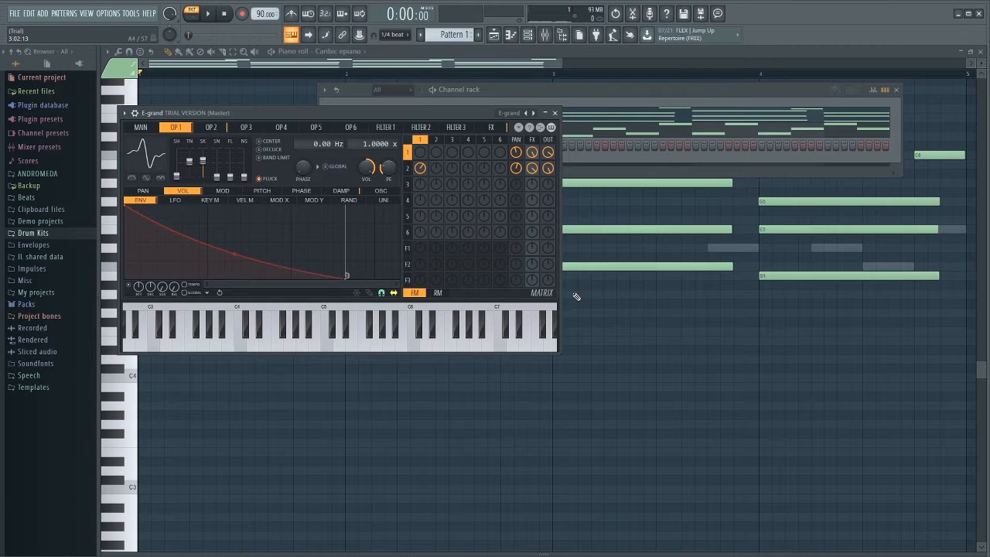
{"action": "left_click", "coordinate": [525, 113]}
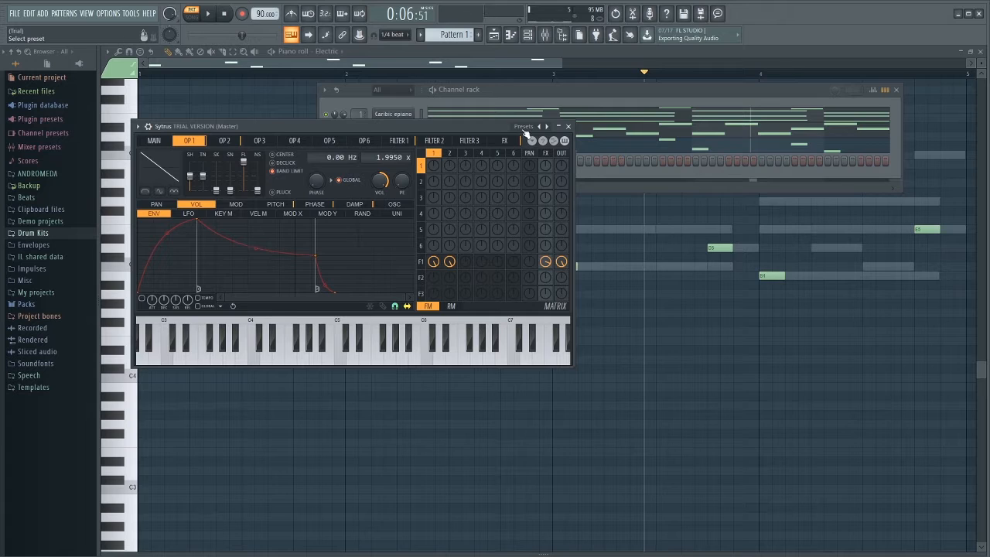
Step: Load the Choir 2 preset in the new Sytrus, audition the presets before it with the pattern, and settle on Choir
{"action": "left_click", "coordinate": [524, 129]}
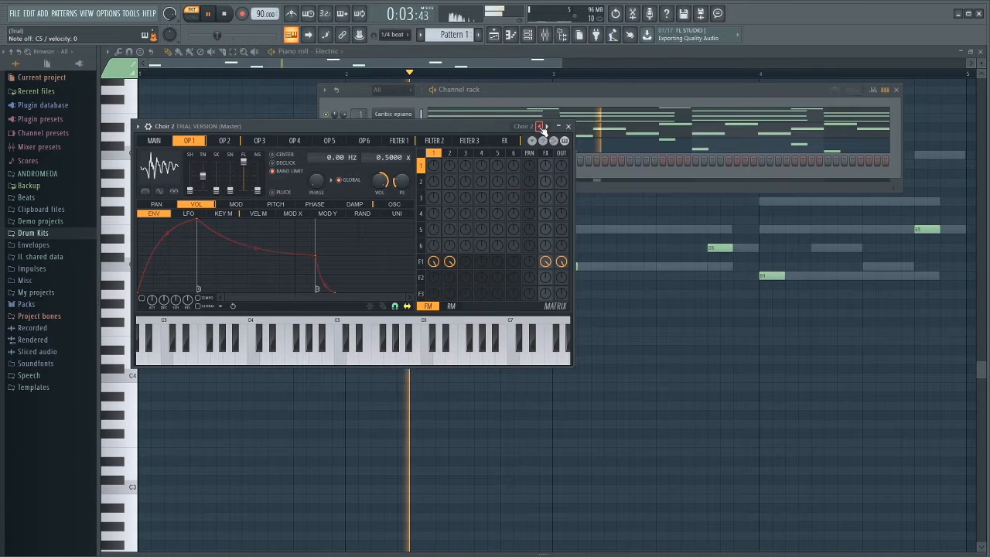
{"action": "left_click", "coordinate": [540, 127]}
{"action": "left_click", "coordinate": [540, 127]}
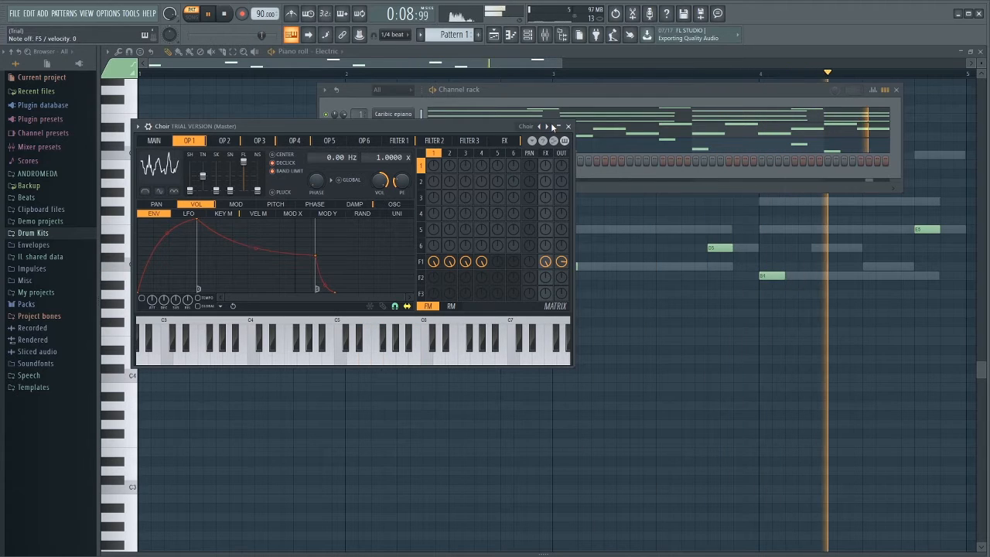
{"action": "key", "text": "space"}
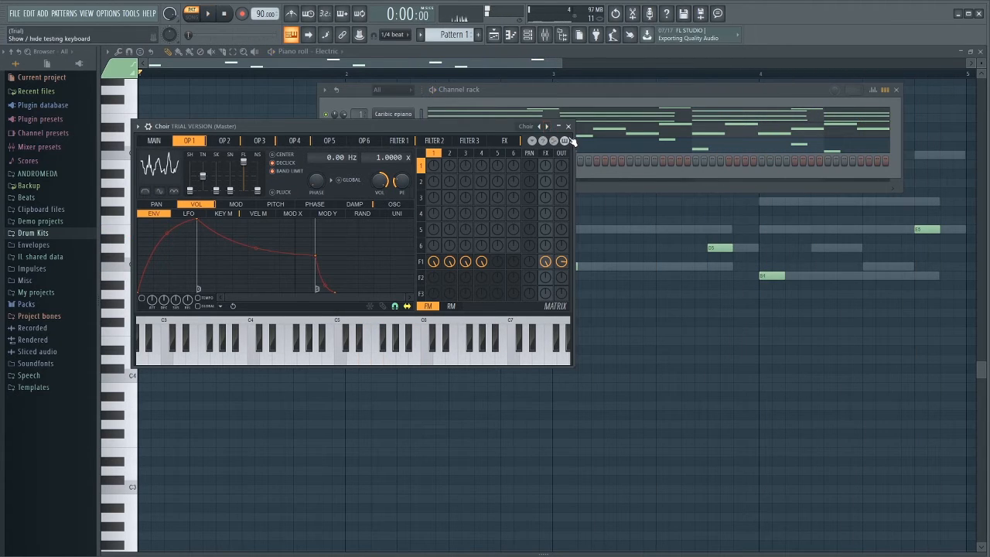
Step: Route the Choir channel to mixer track 4 and write a melody of long notes with lowered velocities in its piano roll
{"action": "left_click_drag", "start_coordinate": [486, 131], "coordinate": [484, 272]}
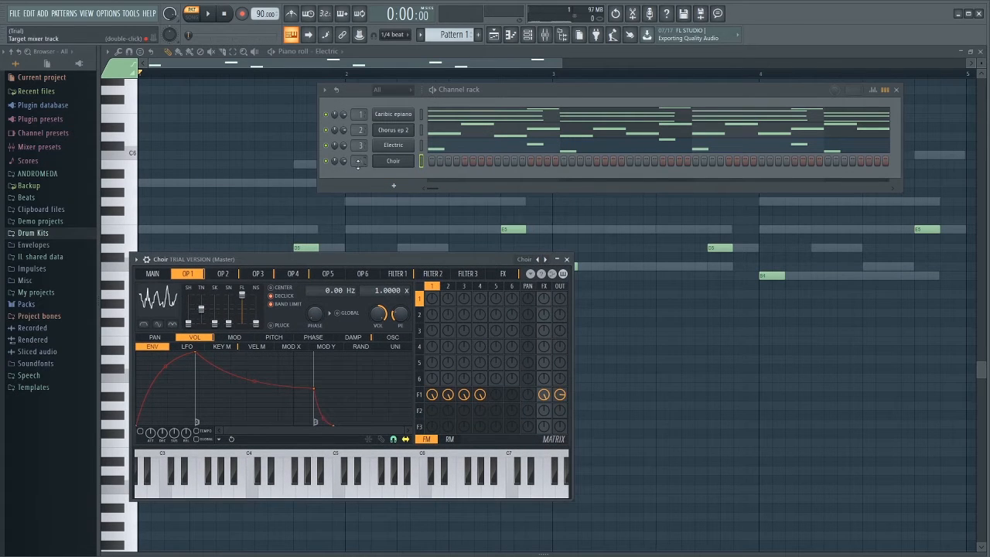
{"action": "left_click_drag", "start_coordinate": [358, 160], "coordinate": [358, 154]}
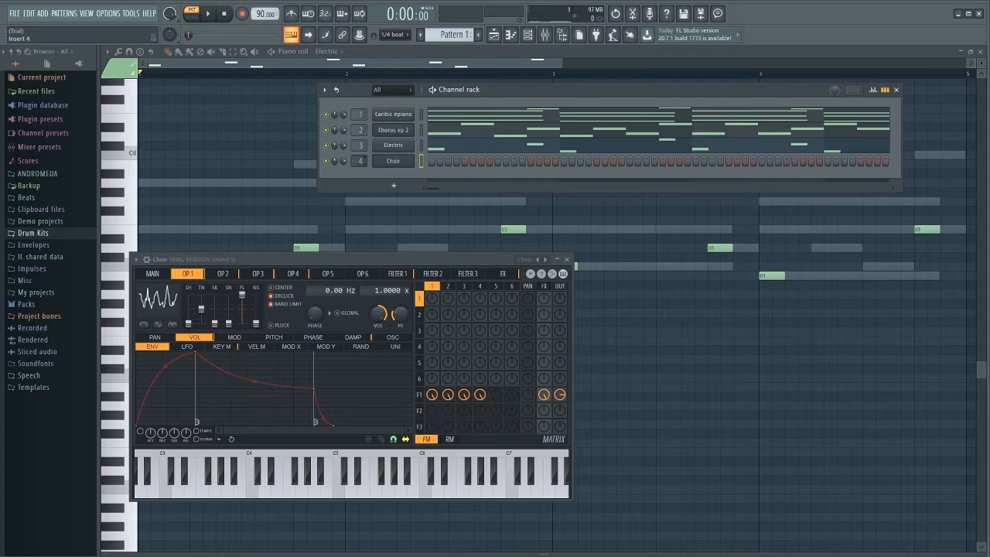
{"action": "right_click", "coordinate": [391, 164]}
{"action": "left_click", "coordinate": [441, 163]}
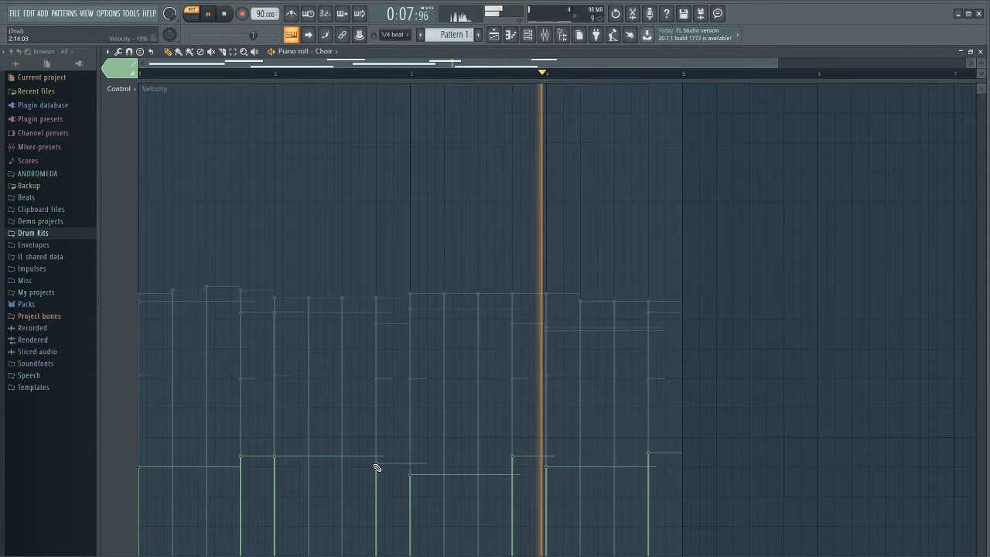
{"action": "key", "text": "space"}
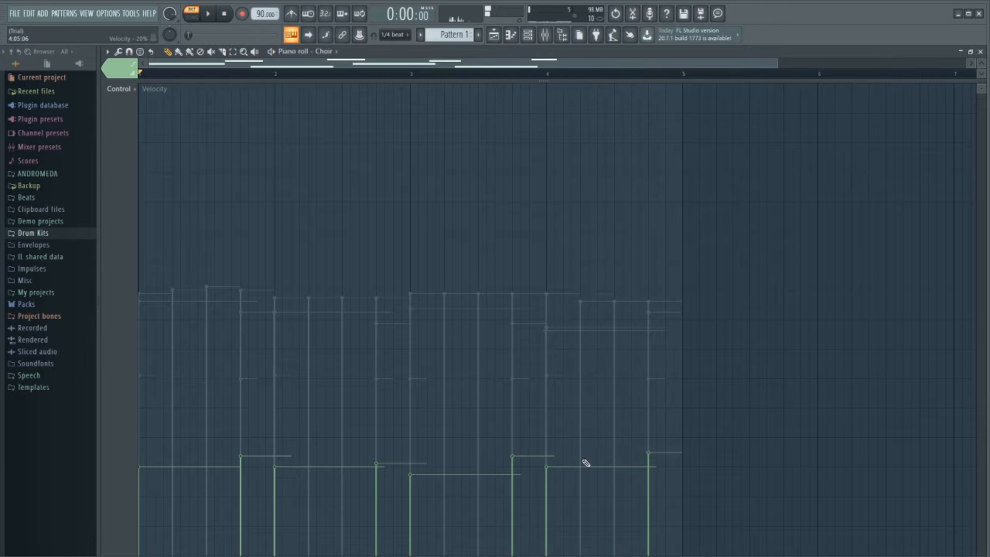
{"action": "left_click_drag", "start_coordinate": [546, 81], "coordinate": [464, 554]}
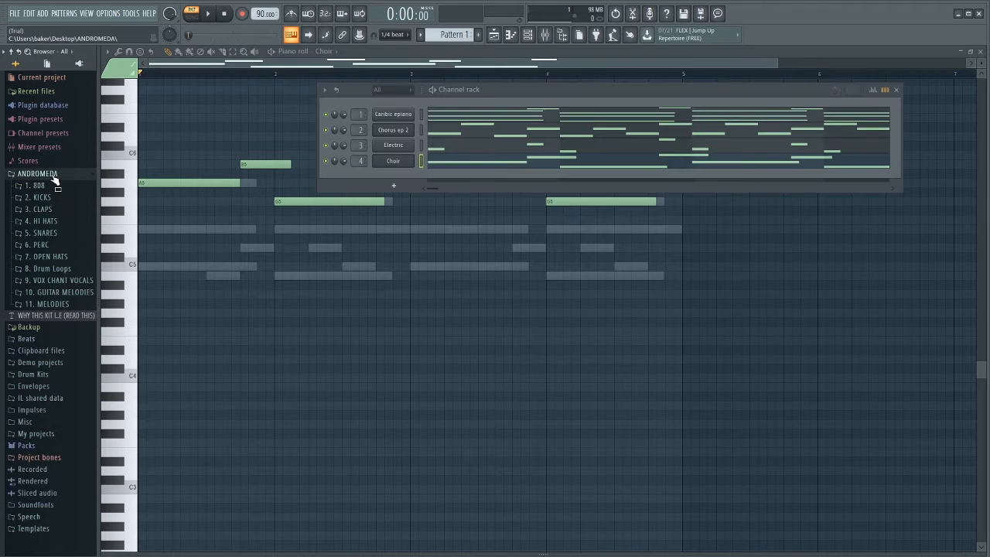
Step: Browse the Beats folder's drum kit, examining its 808s and Claps folders for usable samples
{"action": "left_click", "coordinate": [52, 176]}
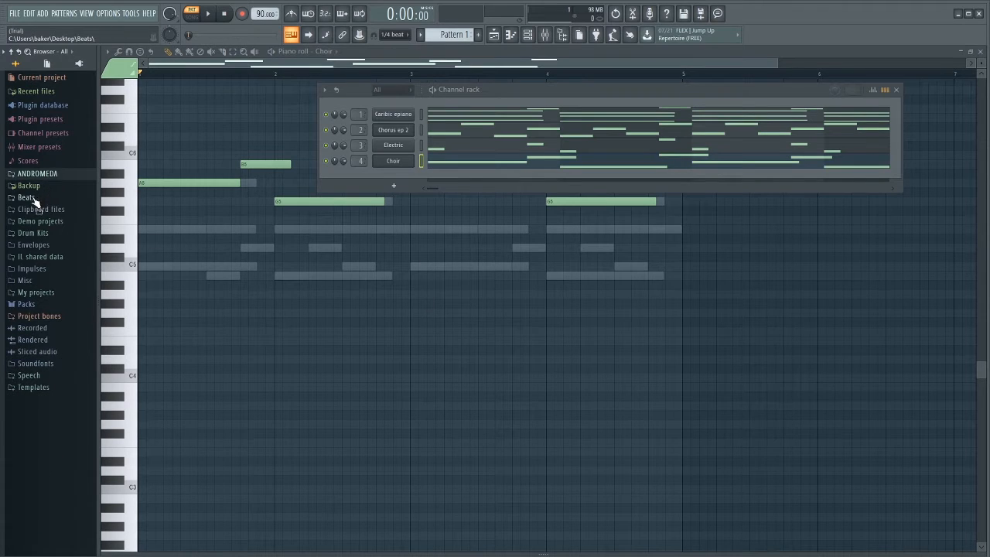
{"action": "left_click", "coordinate": [33, 198]}
{"action": "left_click", "coordinate": [40, 210]}
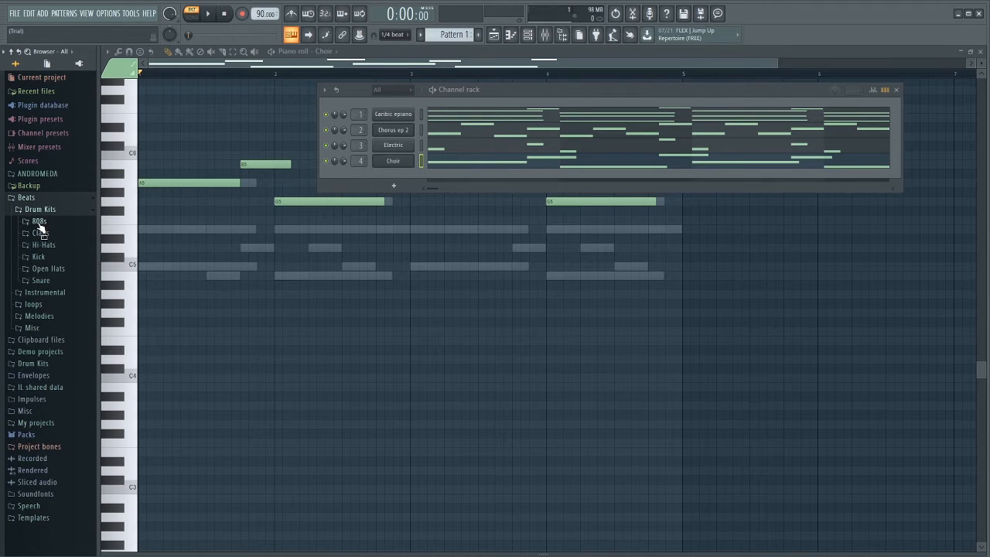
{"action": "left_click", "coordinate": [38, 222]}
{"action": "left_click", "coordinate": [39, 266]}
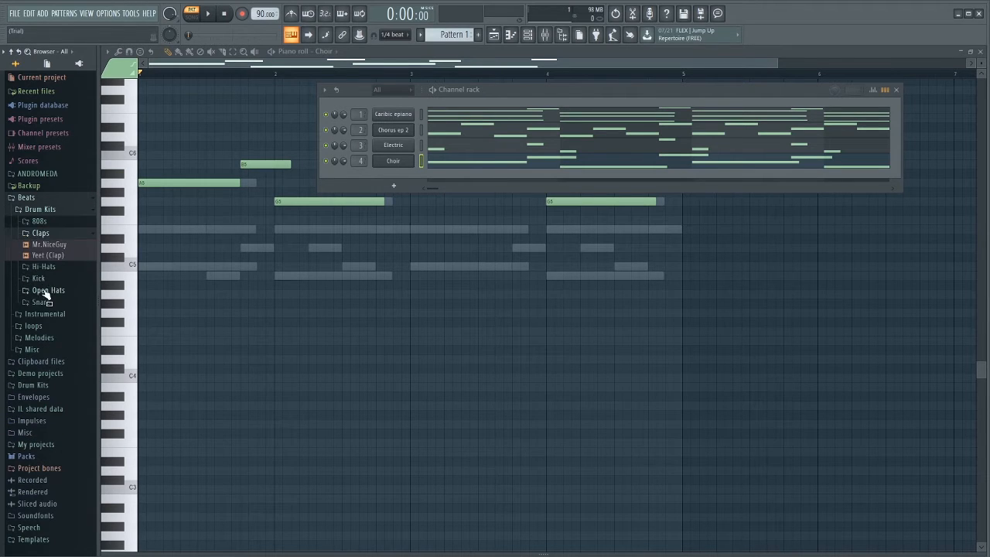
{"action": "left_click", "coordinate": [36, 234]}
{"action": "left_click", "coordinate": [38, 222]}
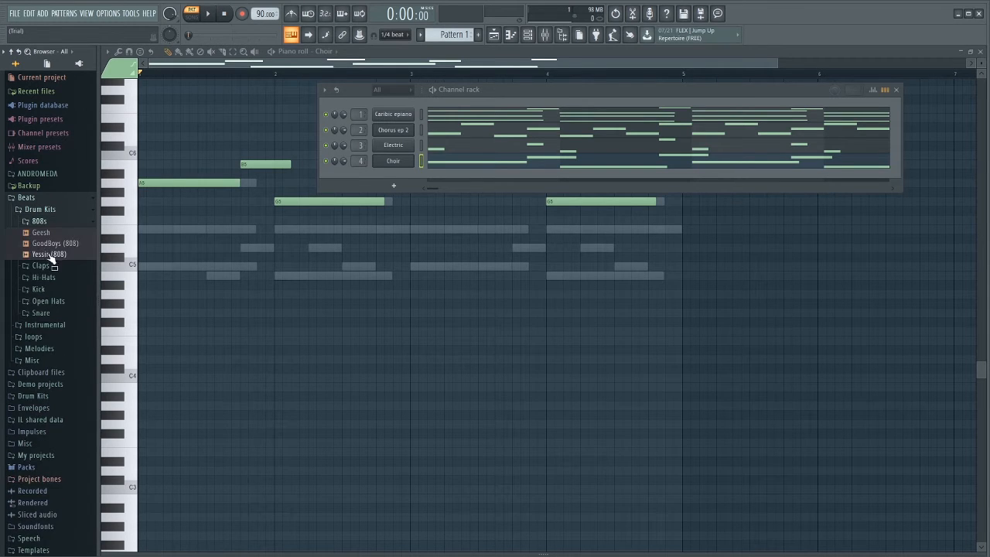
{"action": "left_click", "coordinate": [51, 209]}
Step: Audition the ANDROMEDA hi-hats over the pattern, open Hi Hat 3 in a new channel and fill each 2 steps
{"action": "left_click", "coordinate": [48, 174]}
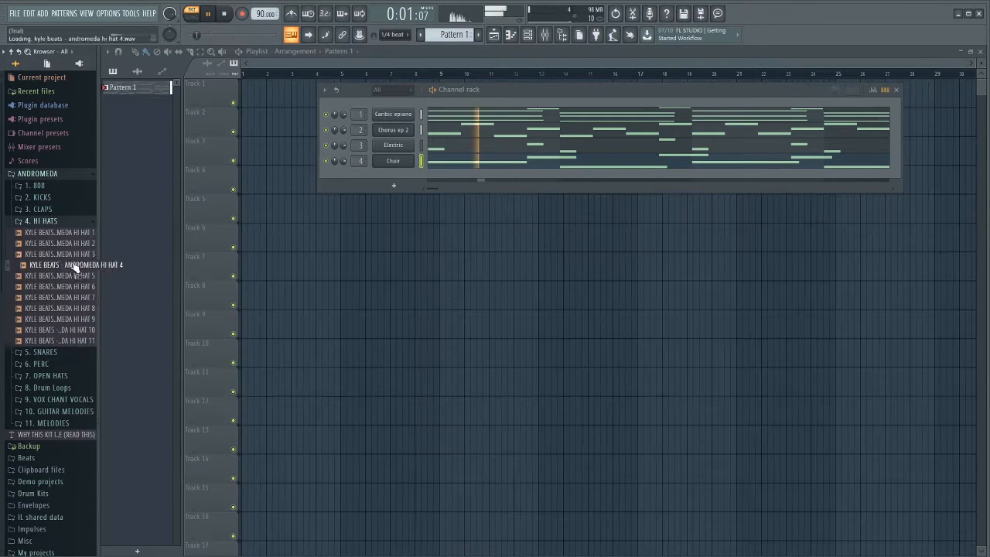
{"action": "left_click", "coordinate": [77, 255]}
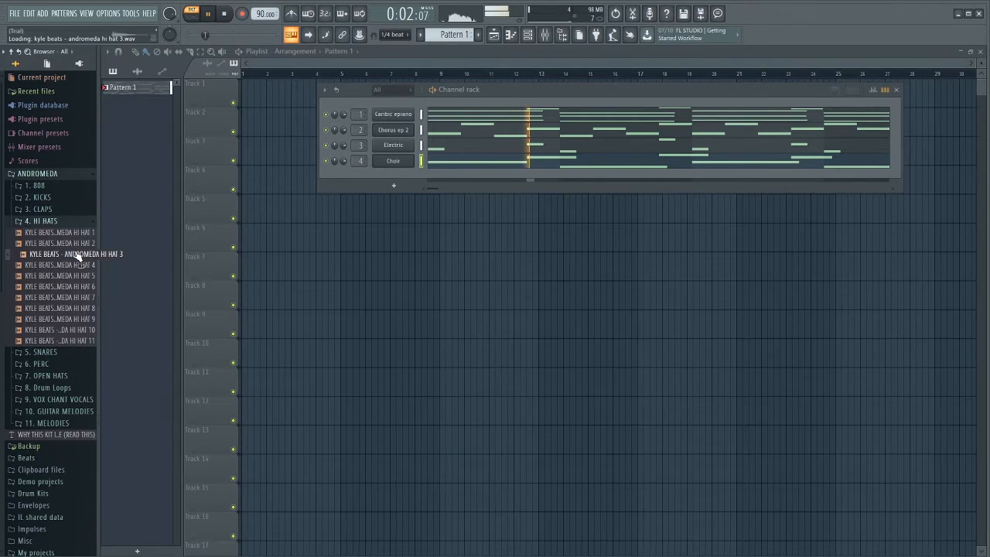
{"action": "key", "text": "space"}
{"action": "right_click", "coordinate": [78, 255]}
{"action": "left_click", "coordinate": [116, 265]}
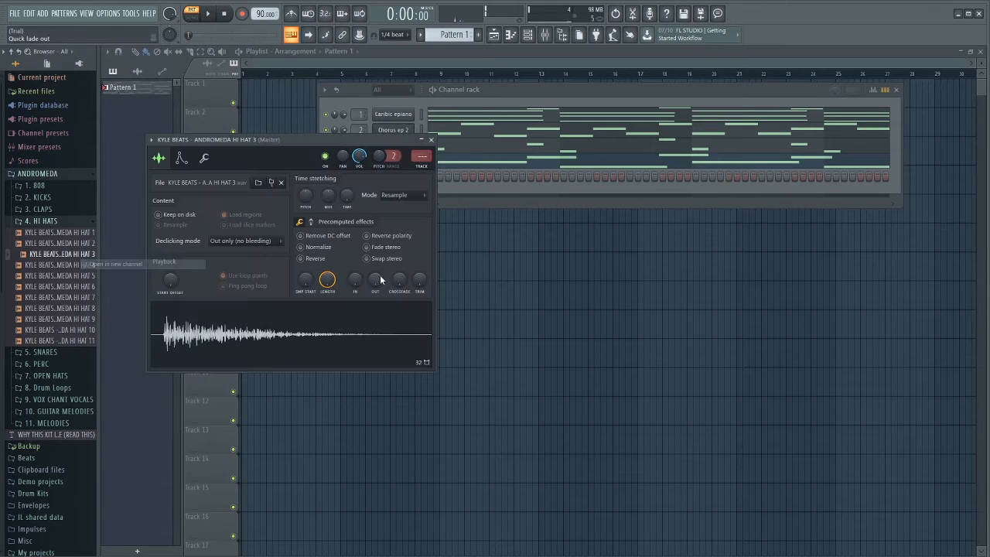
{"action": "left_click", "coordinate": [431, 141]}
{"action": "right_click", "coordinate": [399, 178]}
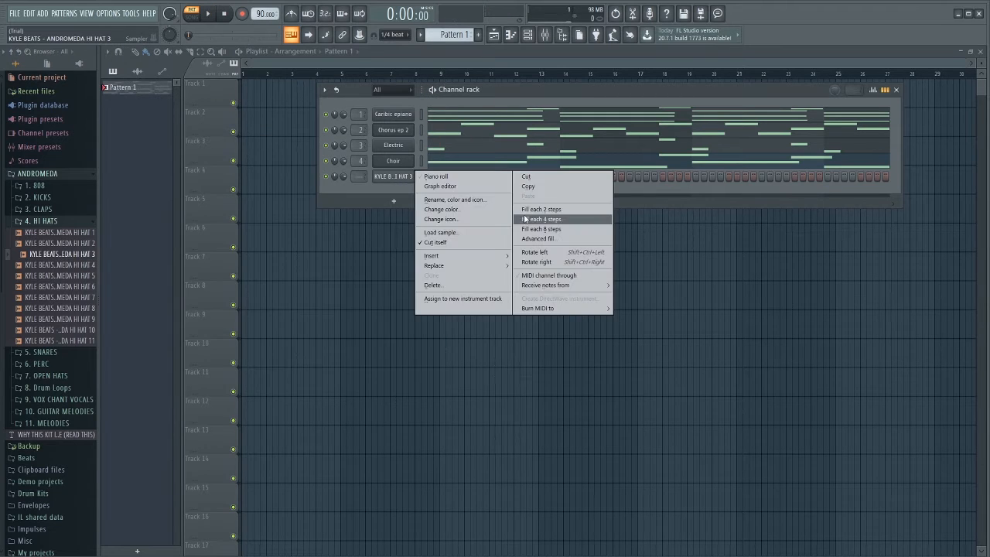
{"action": "left_click", "coordinate": [533, 209]}
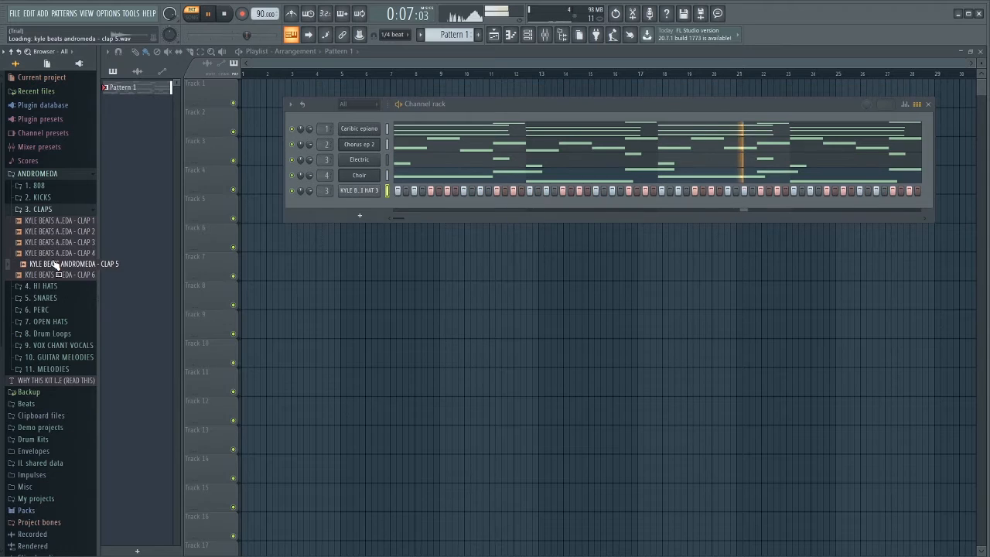
Step: Open the ANDROMEDA Clap 4 sample in a new channel and place hits on steps 9, 25, 41 and 57
{"action": "left_click", "coordinate": [64, 244]}
{"action": "right_click", "coordinate": [66, 253]}
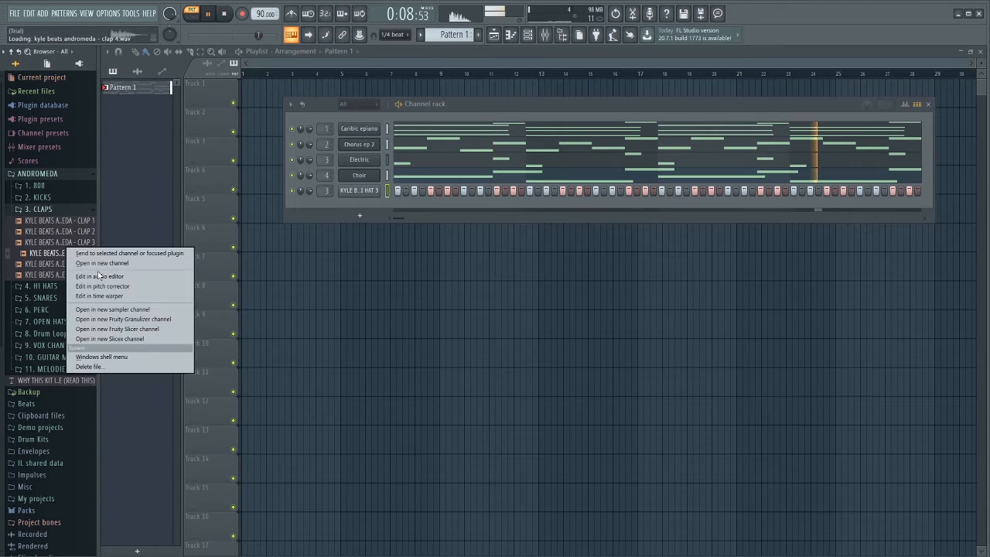
{"action": "left_click", "coordinate": [116, 265]}
{"action": "left_click", "coordinate": [444, 153]}
{"action": "key", "text": "space"}
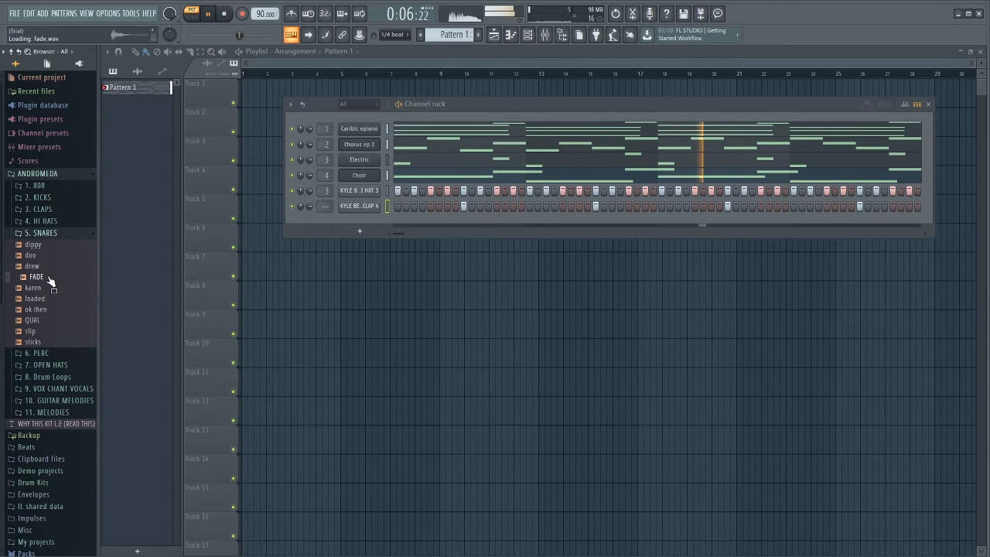
Step: Add the FADE snare as a new channel hitting steps 15, 35 and 63, and route the clap and FADE to mixer tracks 4 and 5
{"action": "right_click", "coordinate": [36, 276]}
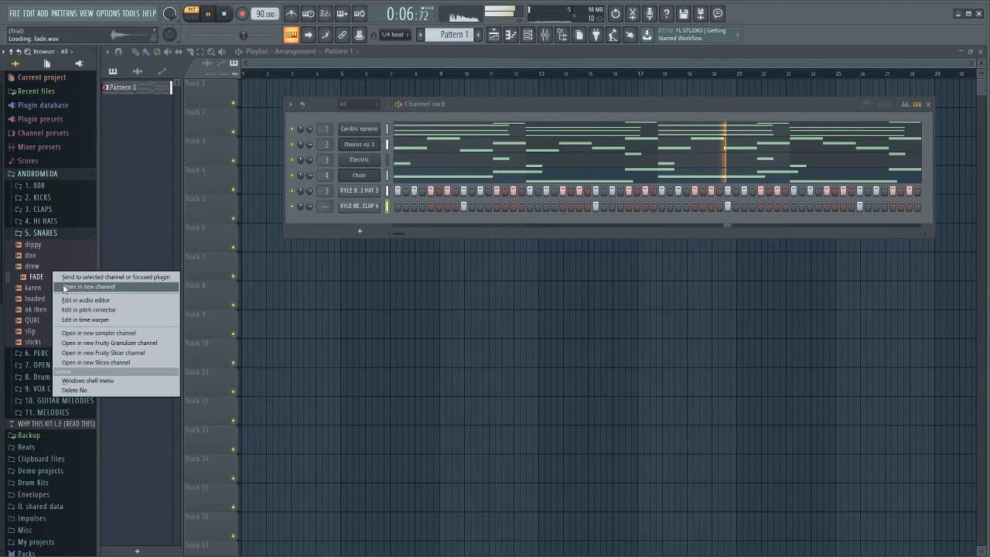
{"action": "left_click", "coordinate": [85, 286]}
{"action": "left_click", "coordinate": [457, 166]}
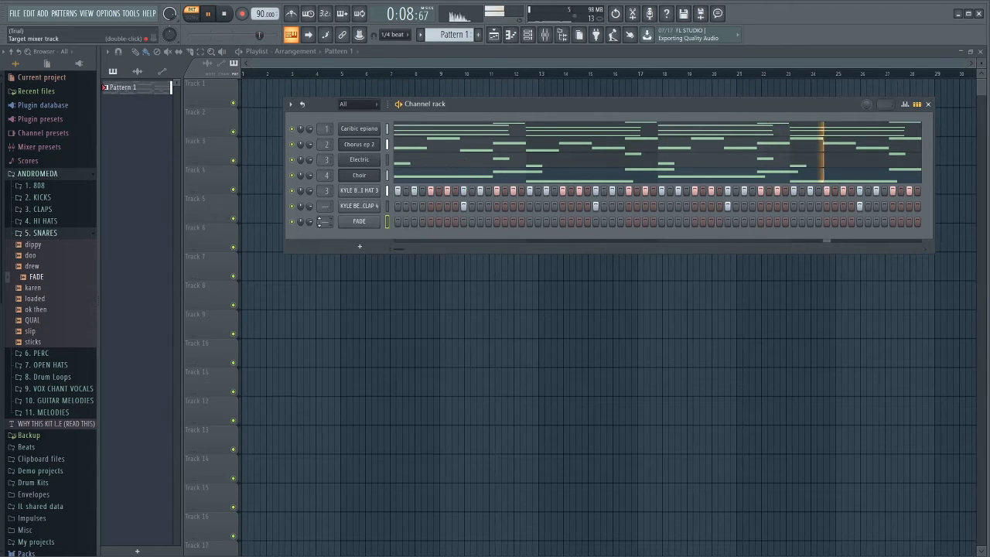
{"action": "left_click_drag", "start_coordinate": [325, 207], "coordinate": [325, 188]}
{"action": "left_click_drag", "start_coordinate": [325, 222], "coordinate": [325, 203]}
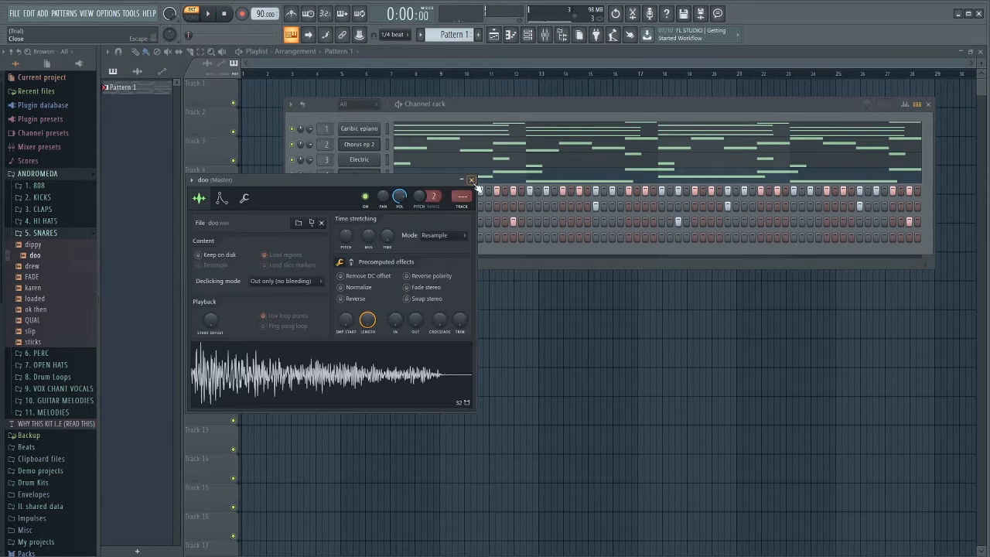
Step: Place the doo snare on steps 9, 25, 41 and 57 and play the pattern
{"action": "left_click", "coordinate": [470, 180]}
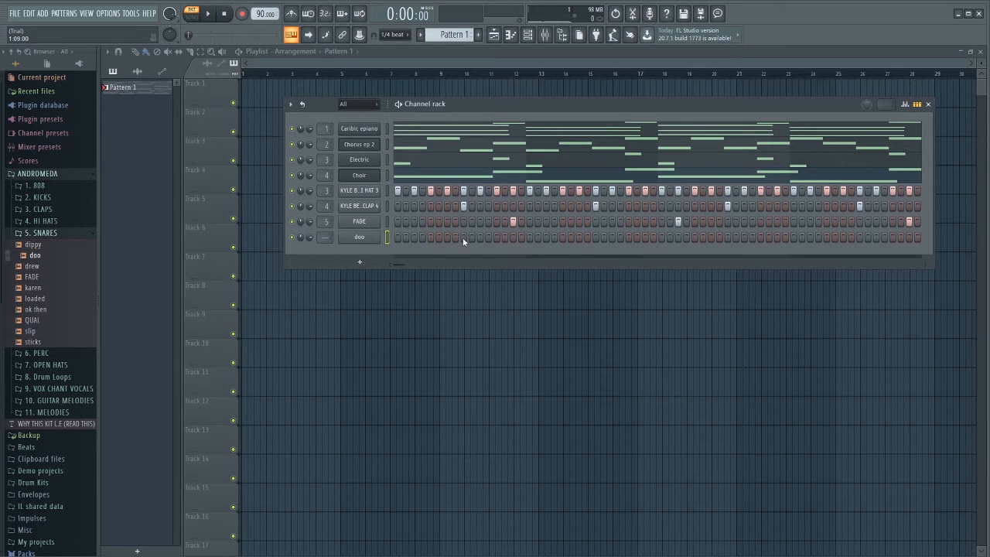
{"action": "left_click", "coordinate": [594, 236]}
{"action": "key", "text": "space"}
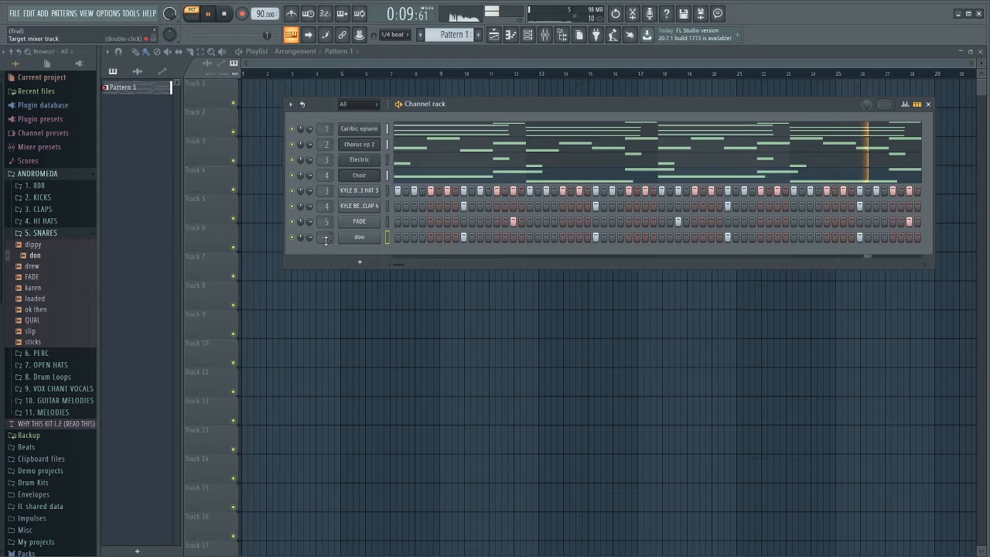
Step: Route the doo snare channel to mixer track 6 and play the pattern through again to audition the drums
{"action": "key", "text": "space"}
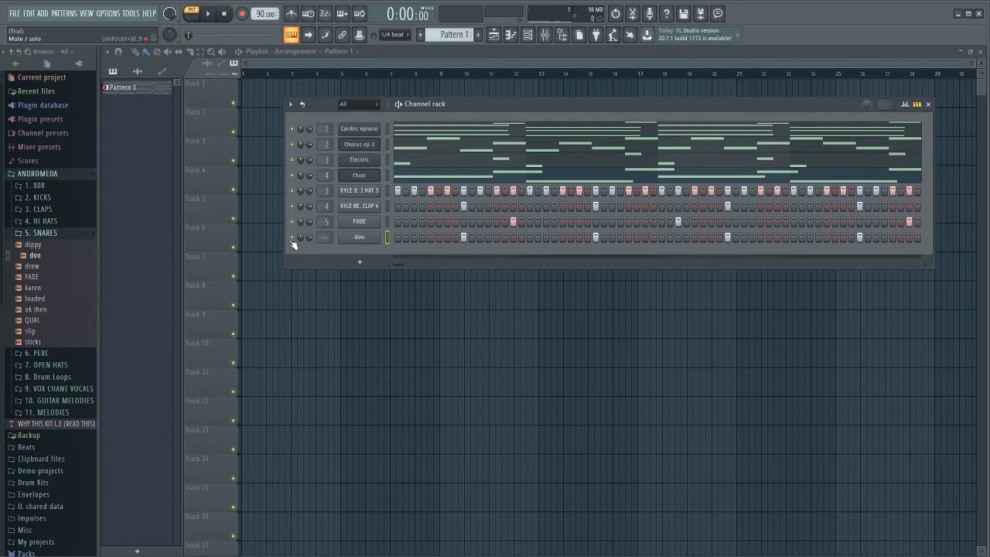
{"action": "key", "text": "space"}
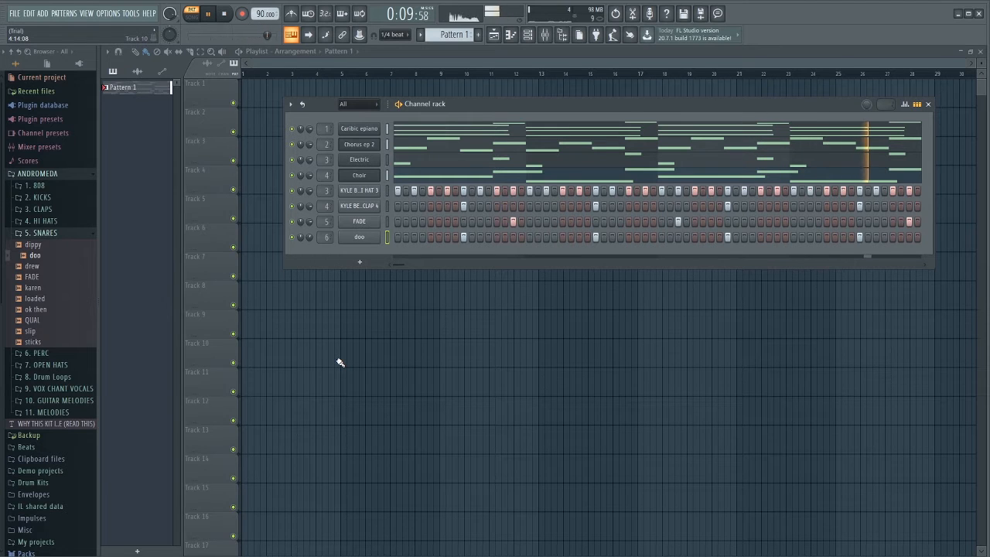
{"action": "key", "text": "space"}
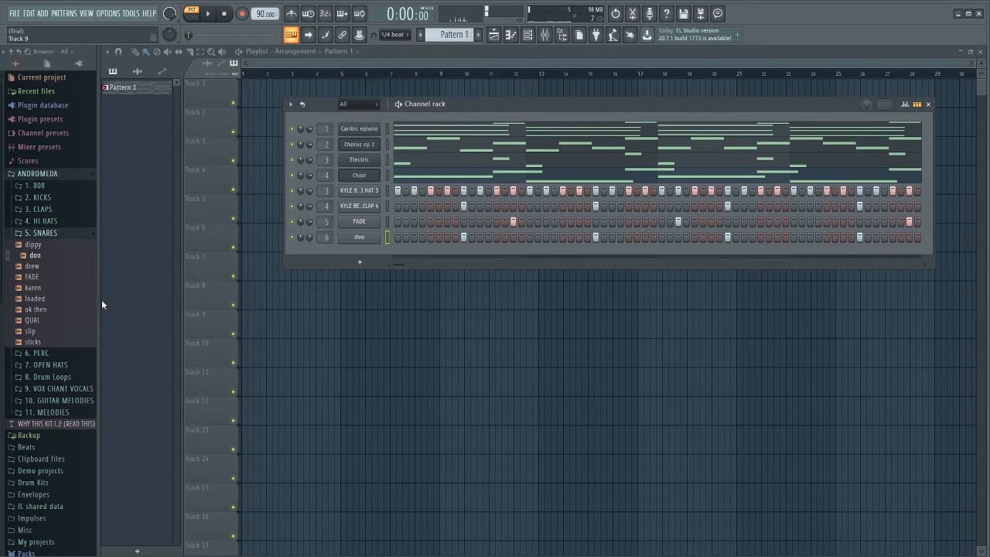
Step: Load the ANDROMEDA Open Hat 6 sample in a new channel and place hits on steps 21 and 51
{"action": "left_click", "coordinate": [83, 235]}
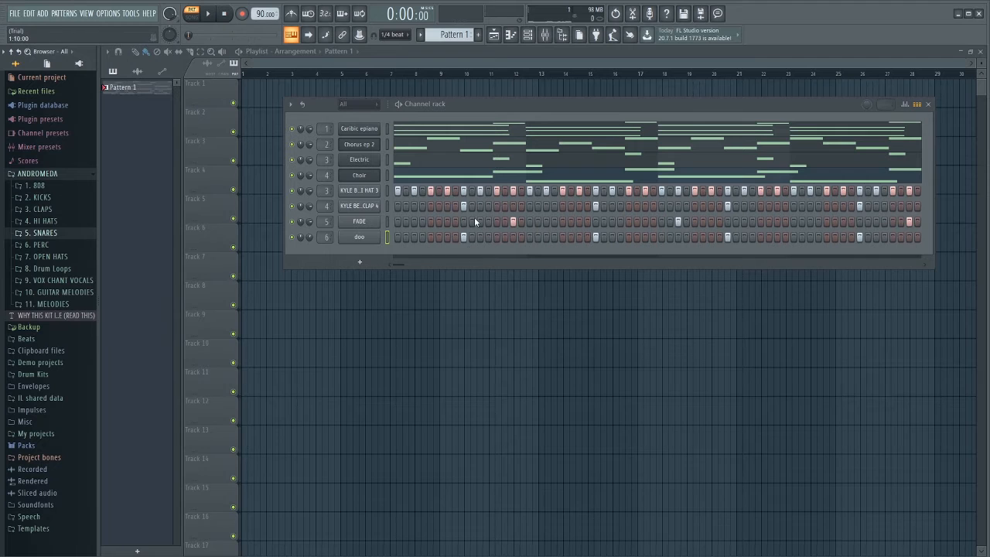
{"action": "left_click", "coordinate": [54, 255]}
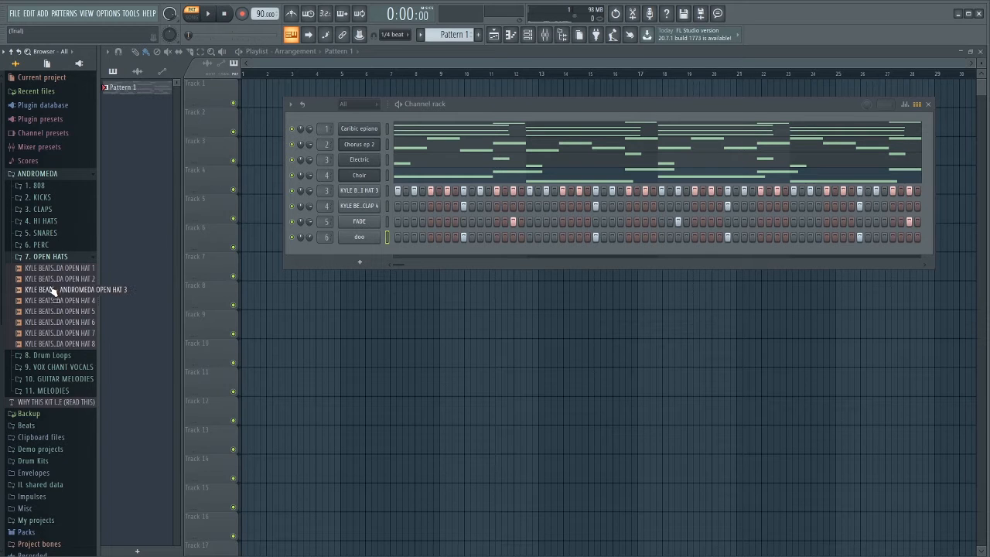
{"action": "key", "text": "space"}
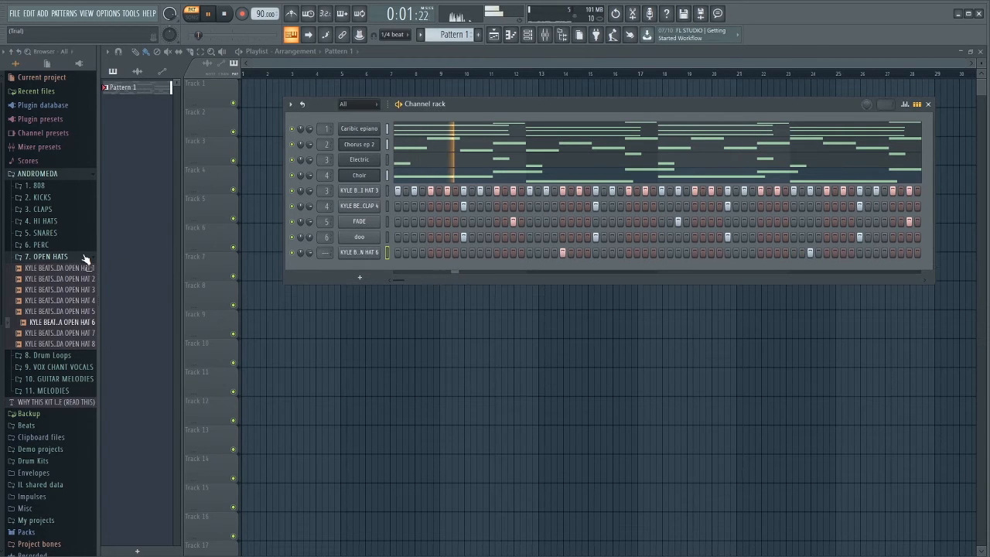
Step: Add the WHIFF perc as a channel hitting steps 7, 31 and 47, and route the open hat and WHIFF to mixer tracks 7 and 8
{"action": "left_click", "coordinate": [85, 258]}
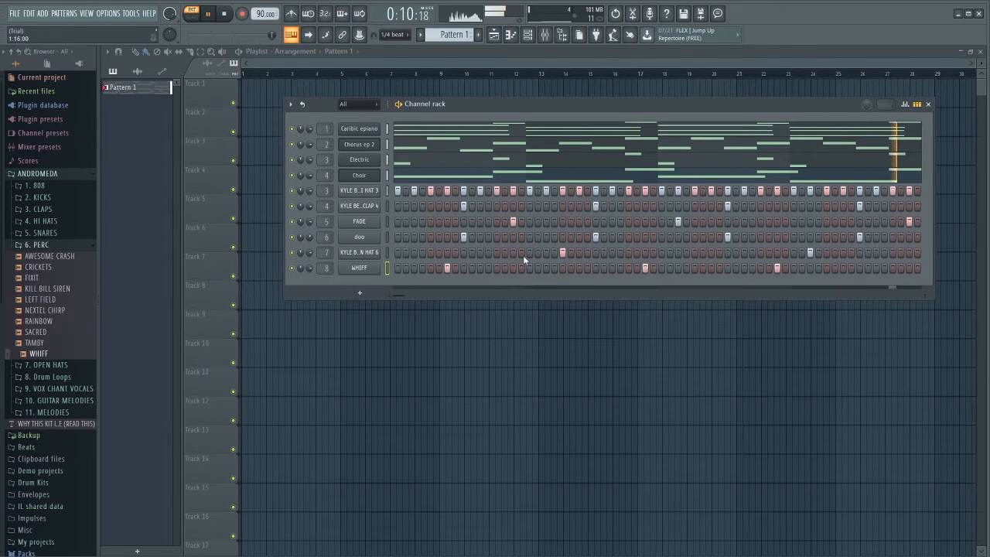
{"action": "key", "text": "space"}
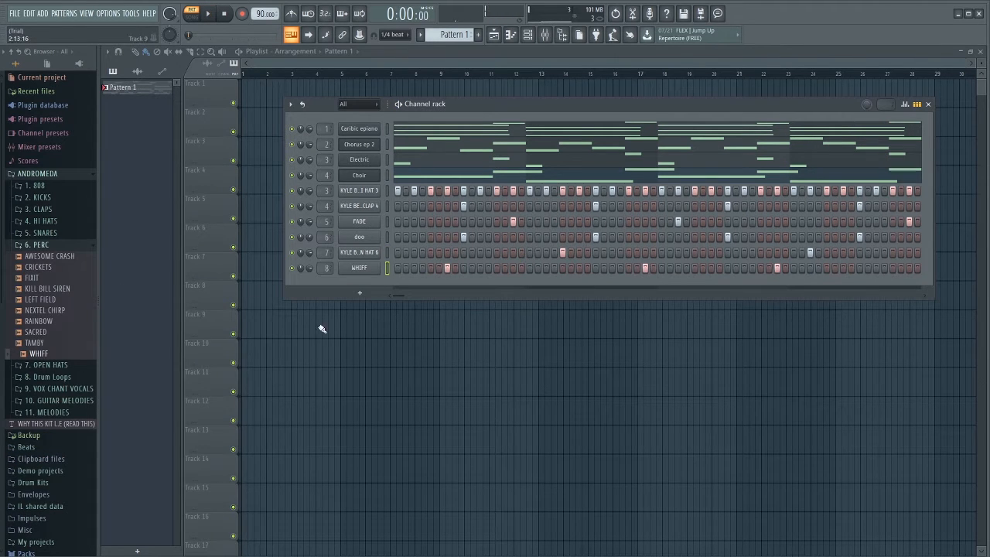
{"action": "left_click_drag", "start_coordinate": [37, 354], "coordinate": [502, 319]}
{"action": "left_click", "coordinate": [90, 246]}
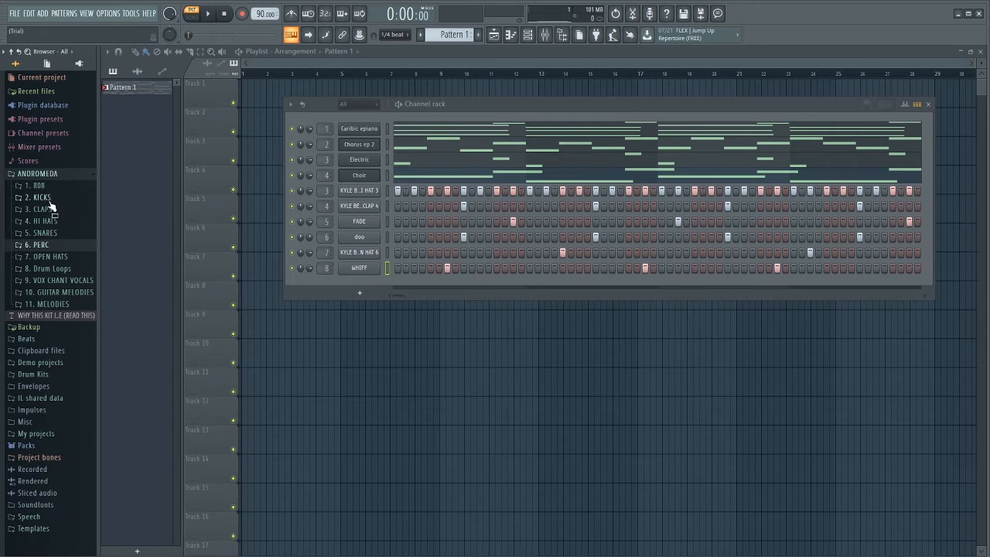
Step: Load ANDROMEDA Kick 2 in a new channel on mixer track 9, with hits on steps 1, 7, 21, 33, 39, 53 and 55
{"action": "left_click", "coordinate": [40, 198]}
{"action": "left_click", "coordinate": [48, 219]}
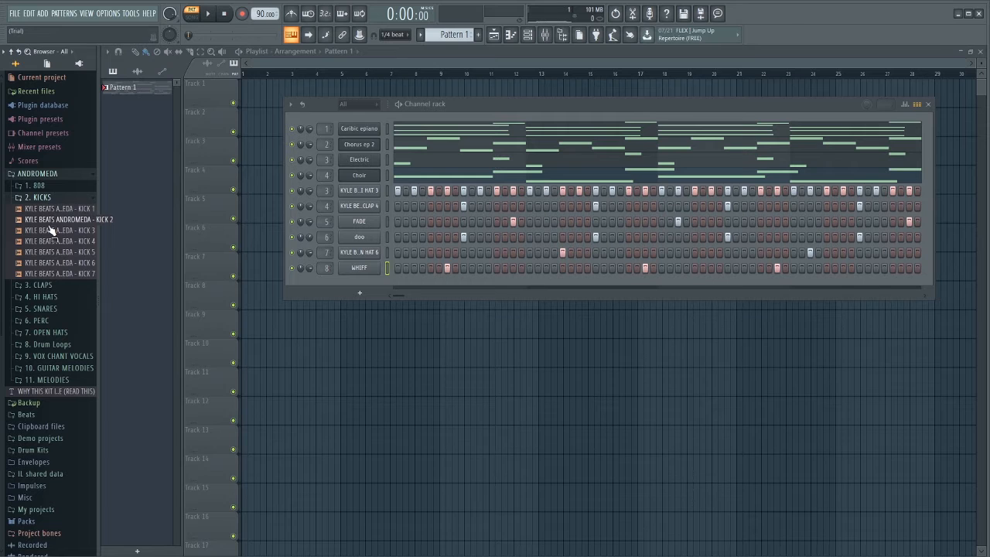
{"action": "key", "text": "space"}
{"action": "left_click", "coordinate": [51, 232]}
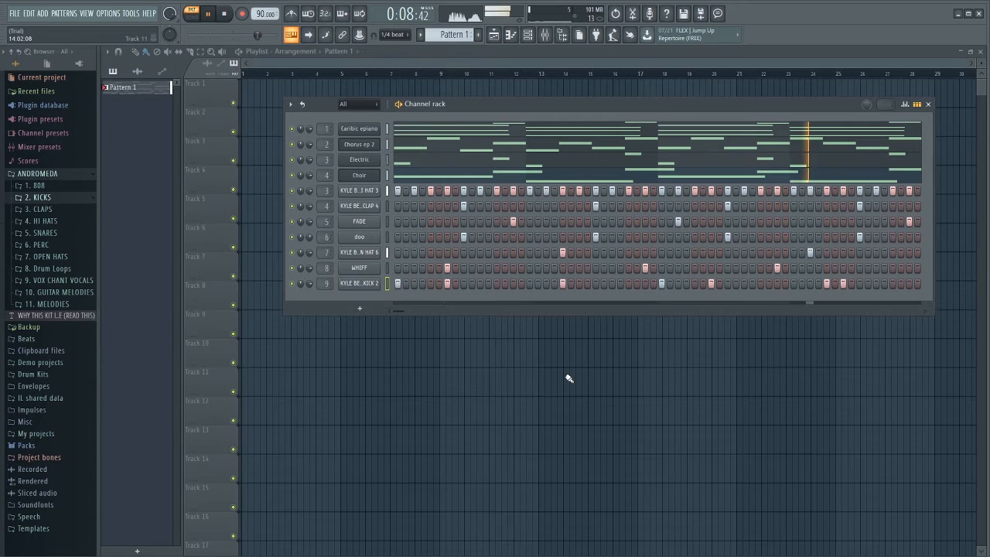
Step: Add an ANDROMEDA Kick 2 hit on step 59 and listen to the drum pattern before stopping playback
{"action": "left_click", "coordinate": [874, 283]}
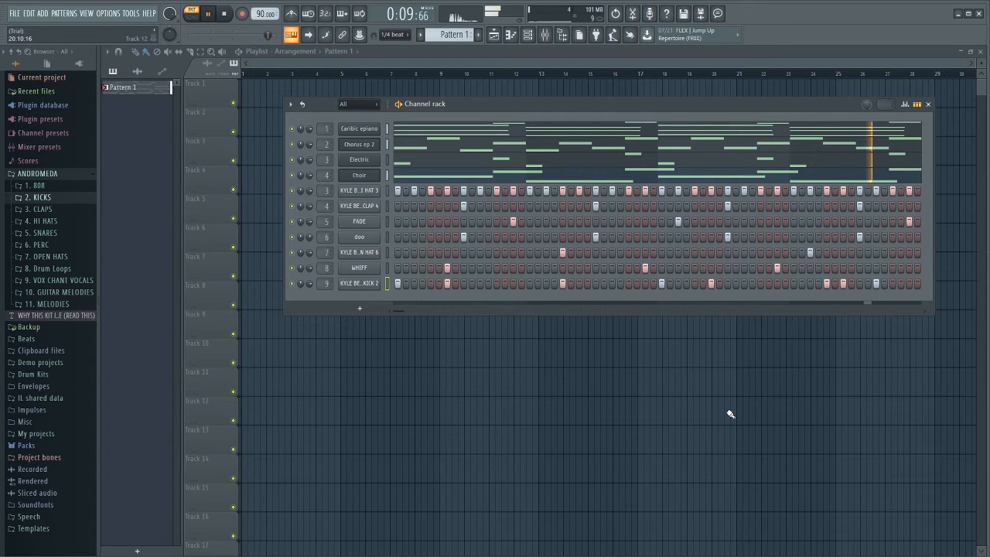
{"action": "key", "text": "space"}
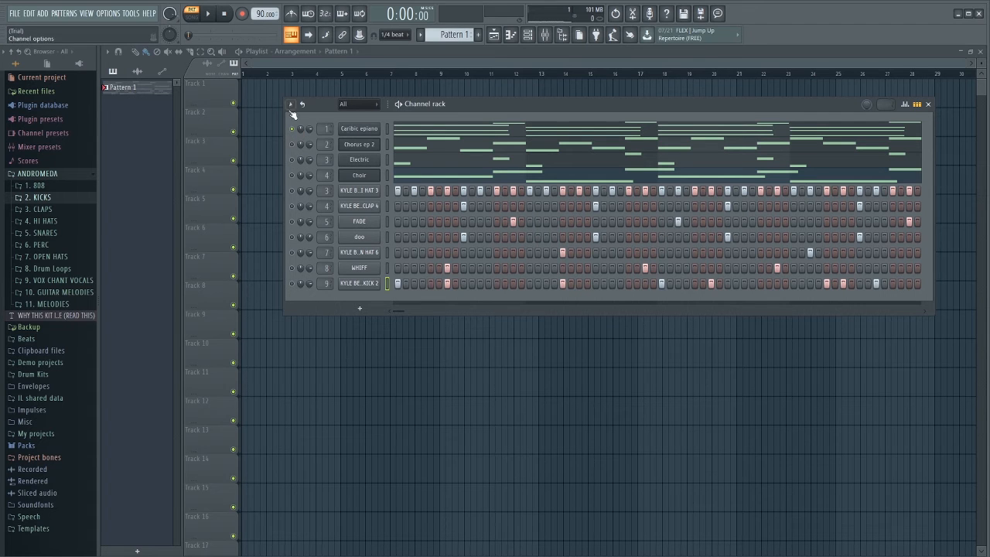
Step: Lower all Caribic epiano notes in the piano roll by three semitones, auditioning the pitch along the way
{"action": "right_click", "coordinate": [365, 129]}
{"action": "left_click", "coordinate": [404, 130]}
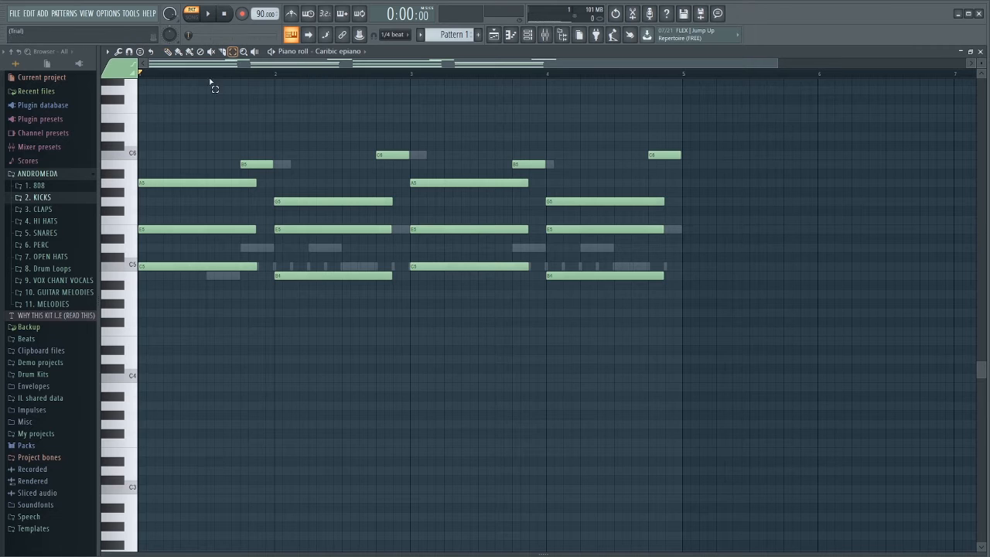
{"action": "left_click_drag", "start_coordinate": [139, 146], "coordinate": [122, 294]}
{"action": "left_click_drag", "start_coordinate": [119, 126], "coordinate": [115, 335]}
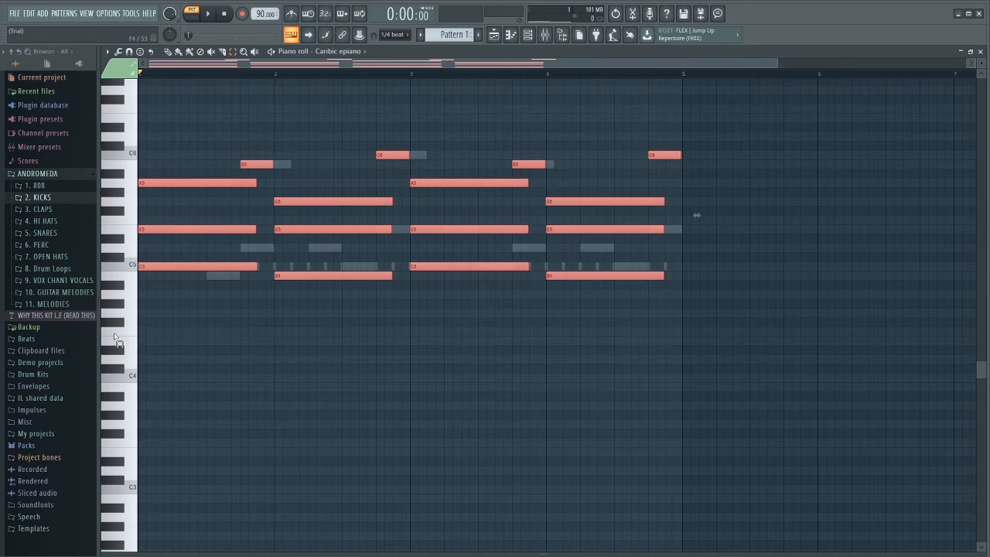
{"action": "key", "text": "shift+Down"}
{"action": "key", "text": "shift+Down"}
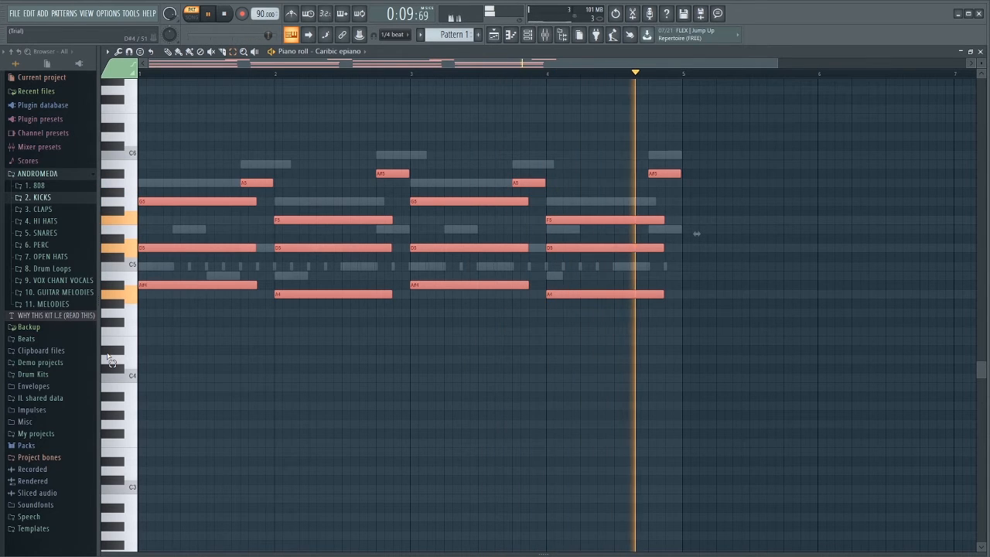
{"action": "key", "text": "shift+Up"}
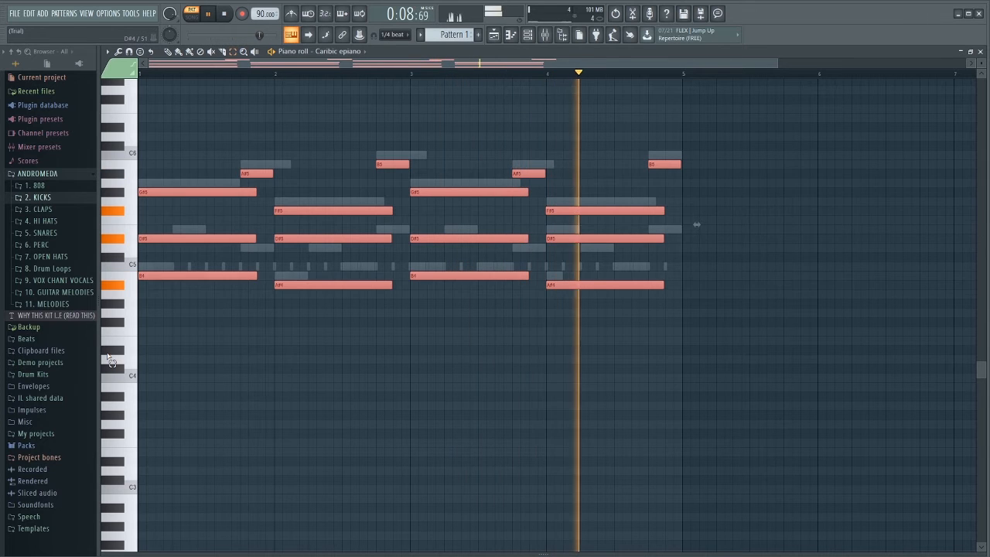
{"action": "key", "text": "space"}
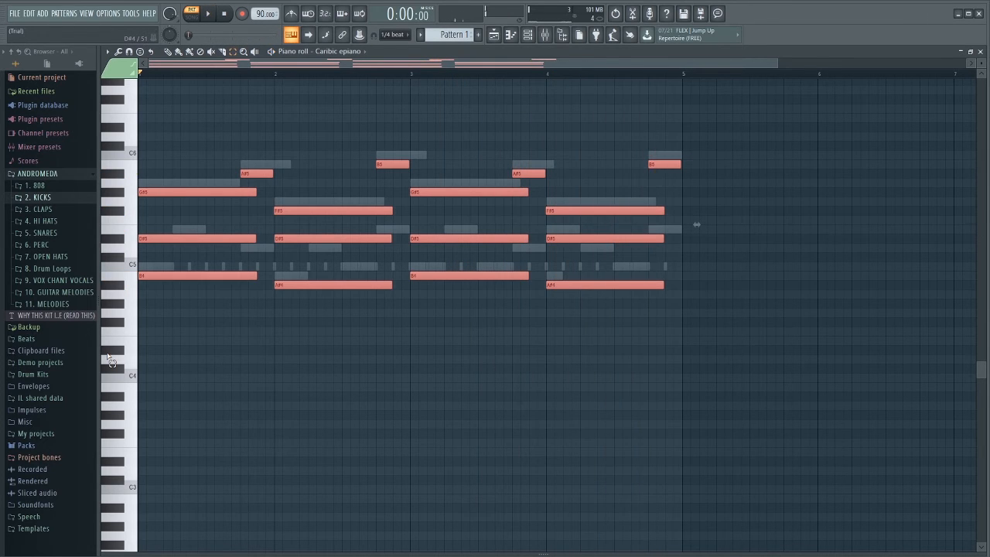
{"action": "key", "text": "Down"}
{"action": "key", "text": "Down"}
Step: Play the pattern to audition the Caribic epiano, Chorus ep 2 and Electric channels together
{"action": "key", "text": "space"}
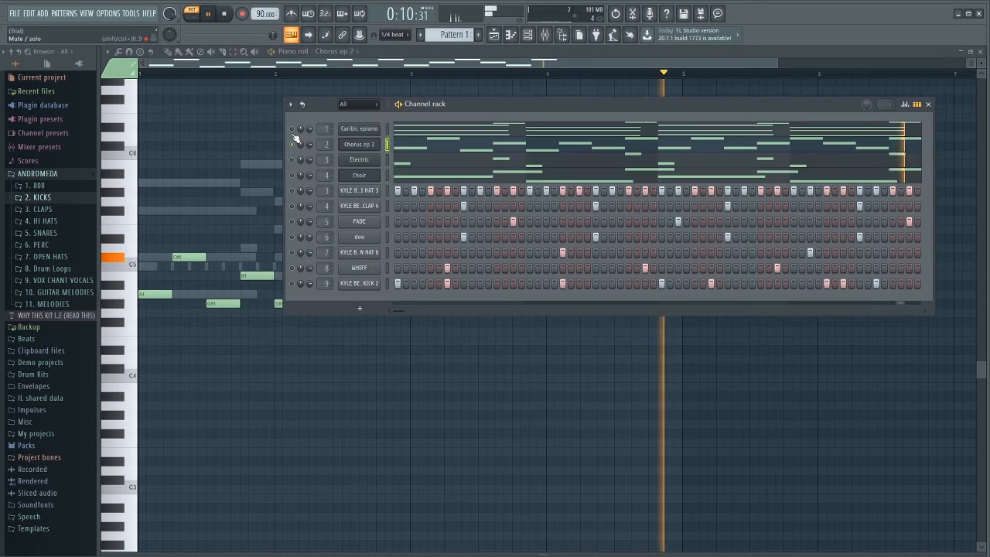
{"action": "key", "text": "space"}
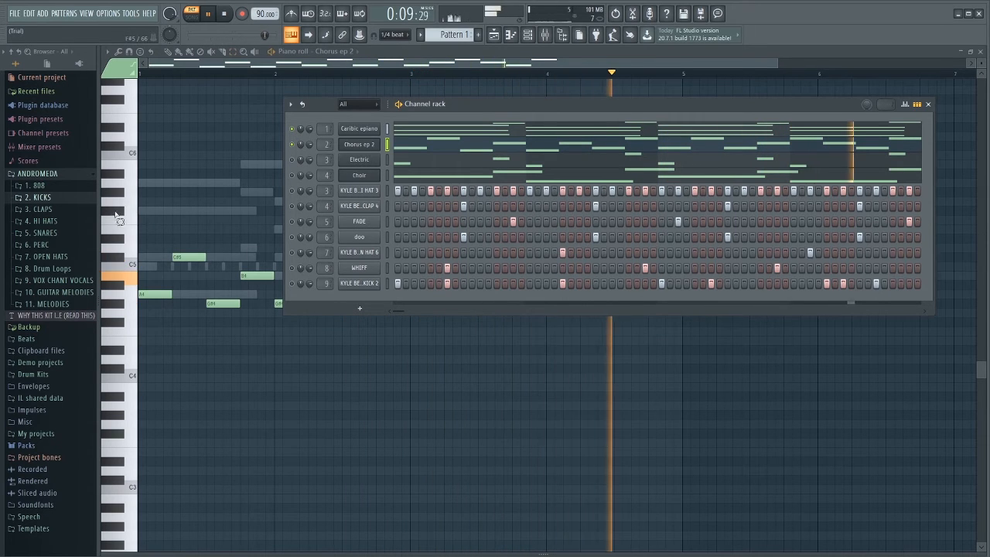
{"action": "key", "text": "space"}
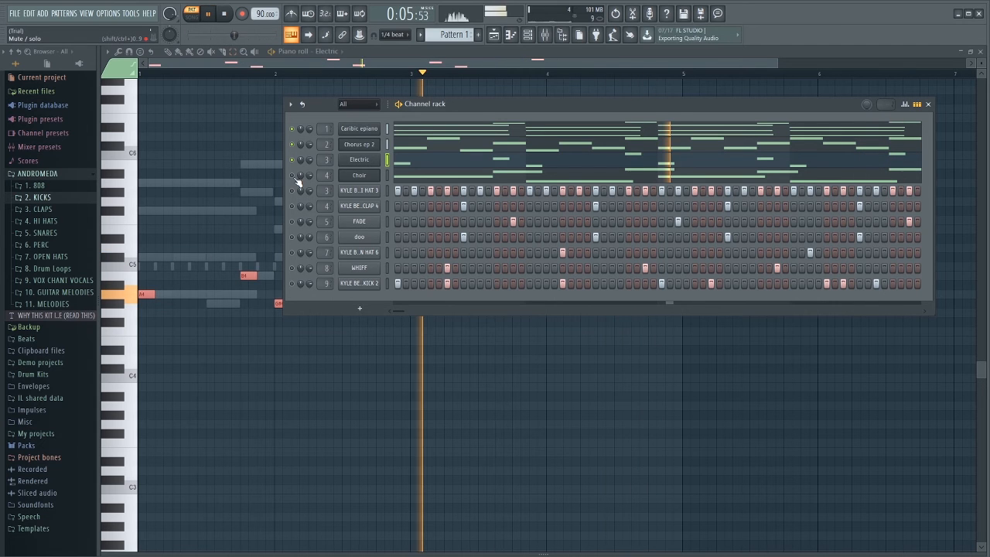
{"action": "key", "text": "space"}
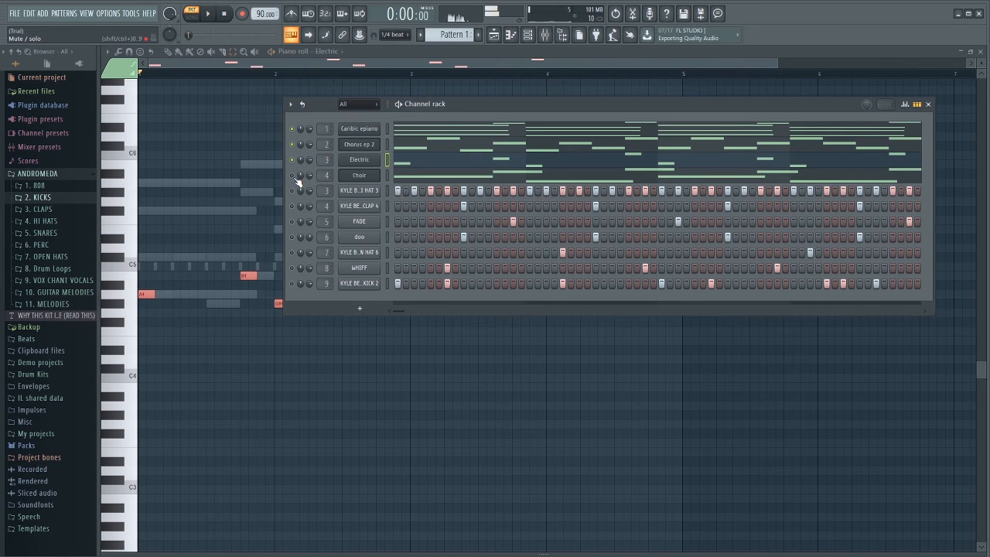
Step: Lower all Choir notes in the piano roll by three semitones and play the pattern with the other channels
{"action": "right_click", "coordinate": [343, 179]}
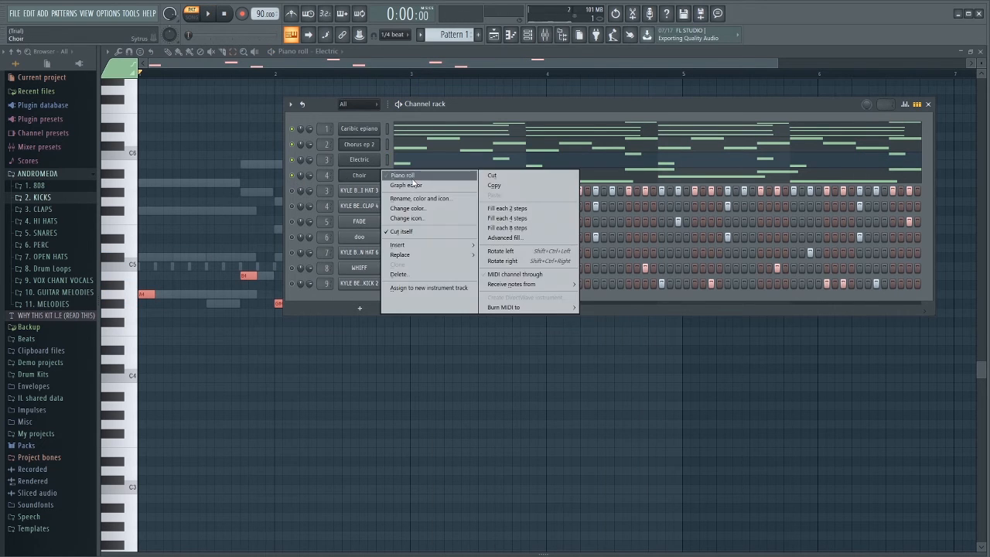
{"action": "left_click", "coordinate": [394, 180]}
{"action": "key", "text": "ctrl+a"}
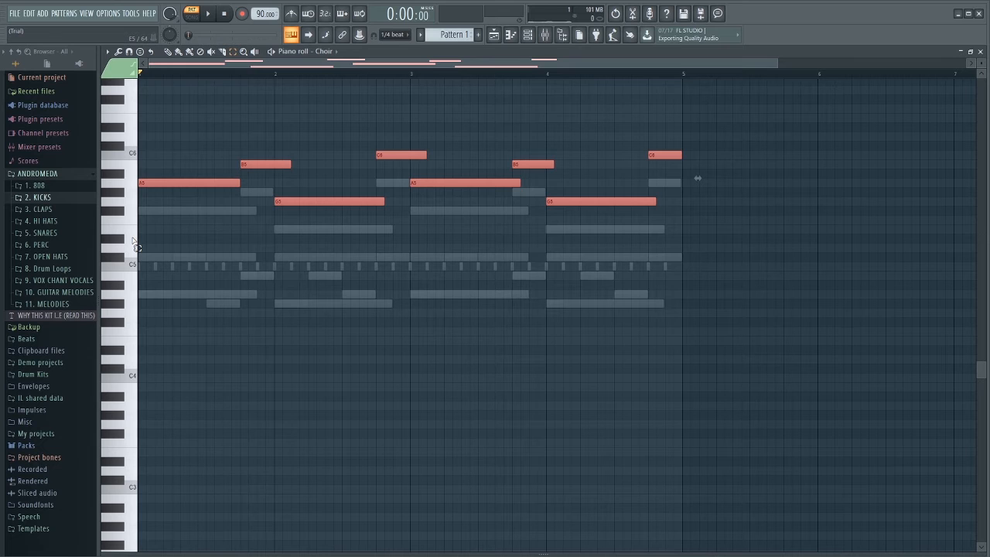
{"action": "key", "text": "ctrl+Down"}
{"action": "key", "text": "ctrl+Up"}
{"action": "key", "text": "Down"}
{"action": "key", "text": "Down"}
{"action": "key", "text": "Down"}
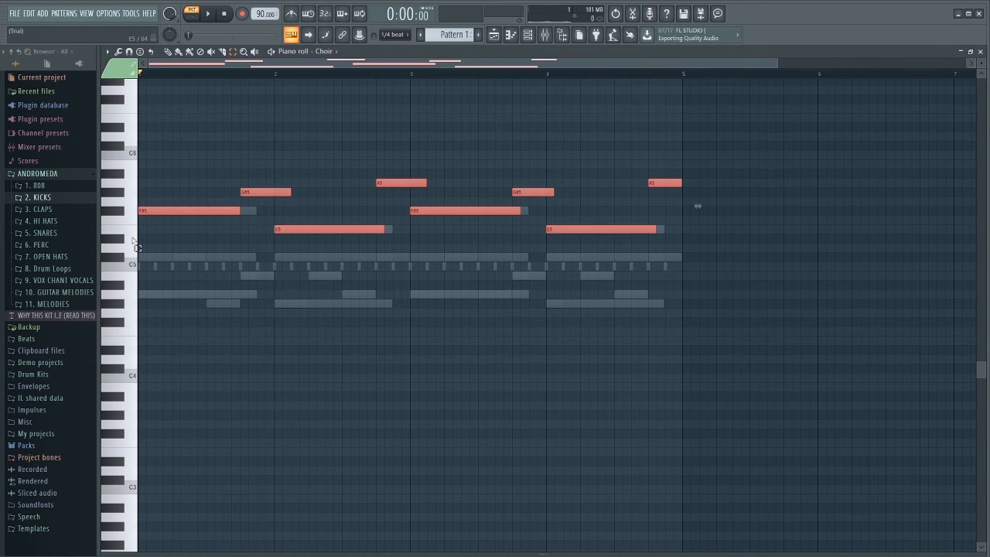
{"action": "left_click", "coordinate": [530, 34]}
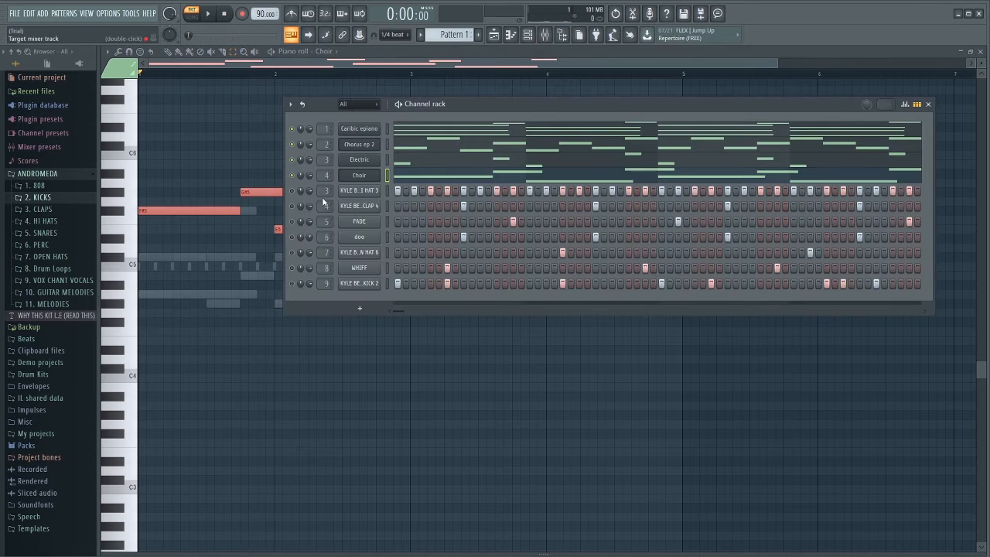
{"action": "key", "text": "space"}
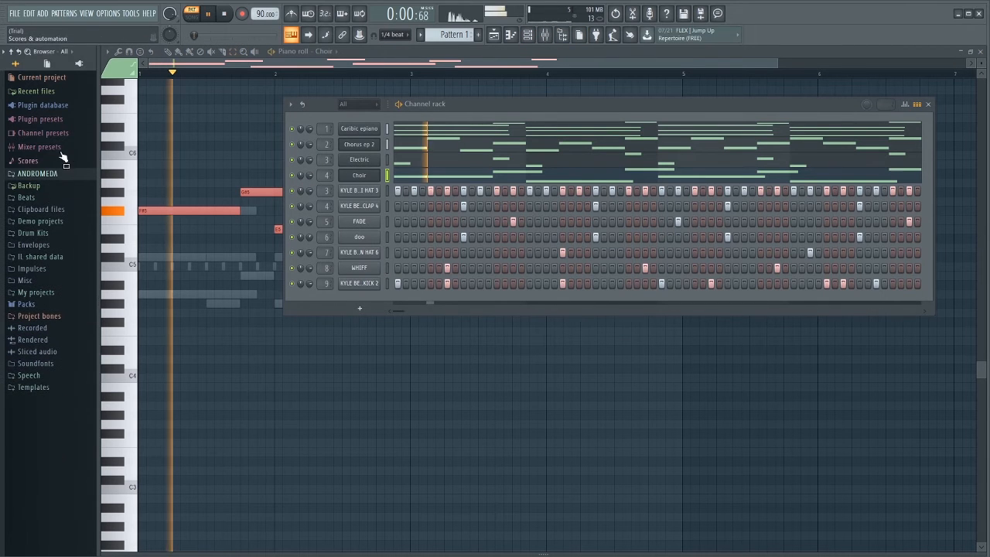
Step: Load the Geesh sample from the 808s folder of the Beats drum kits into a new channel
{"action": "left_click", "coordinate": [33, 199]}
{"action": "left_click", "coordinate": [44, 210]}
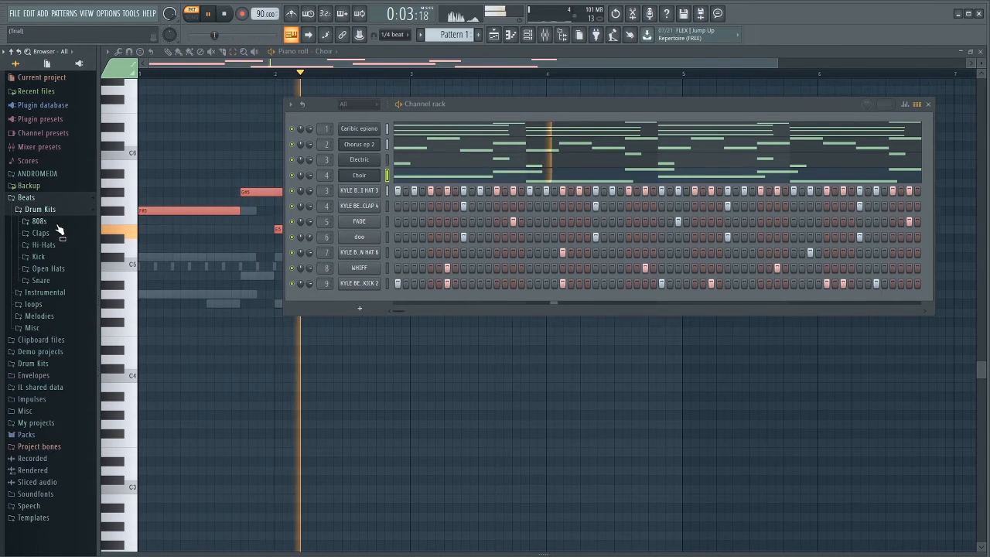
{"action": "left_click", "coordinate": [41, 221]}
{"action": "left_click", "coordinate": [44, 234]}
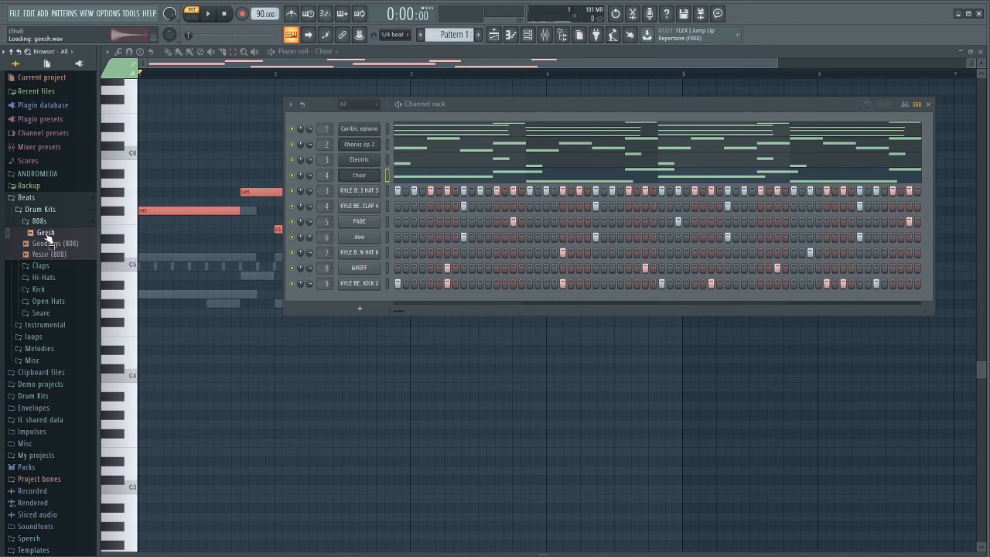
{"action": "right_click", "coordinate": [45, 233]}
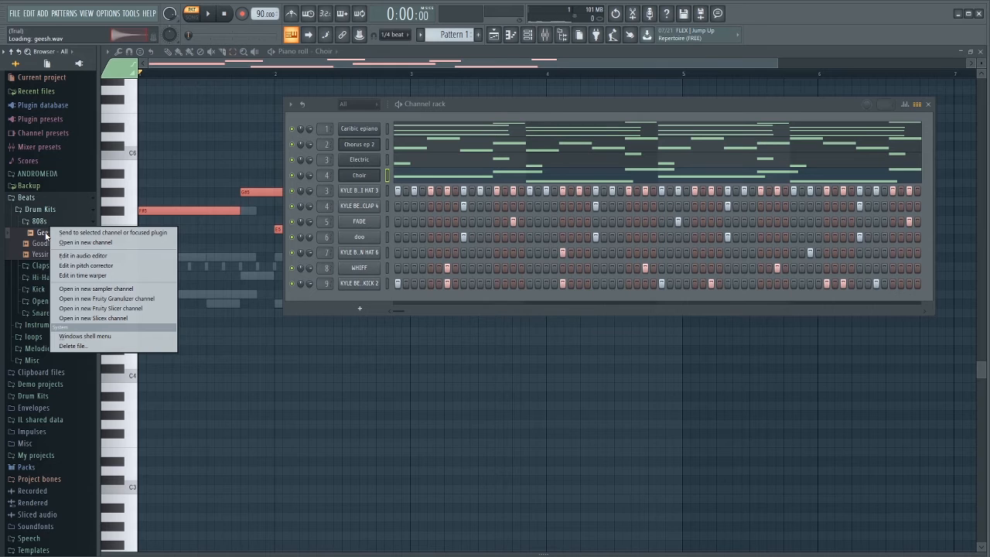
{"action": "left_click", "coordinate": [35, 237]}
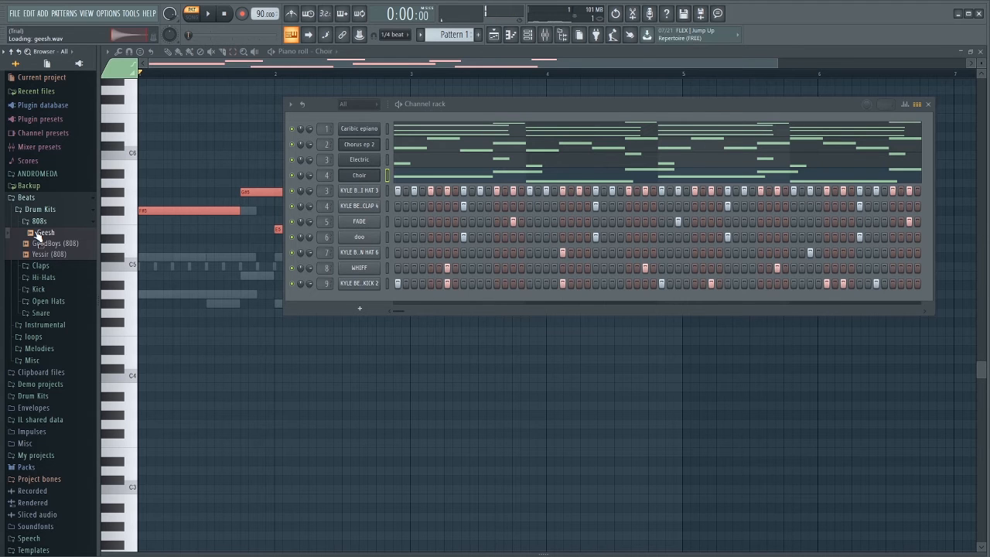
{"action": "right_click", "coordinate": [37, 233]}
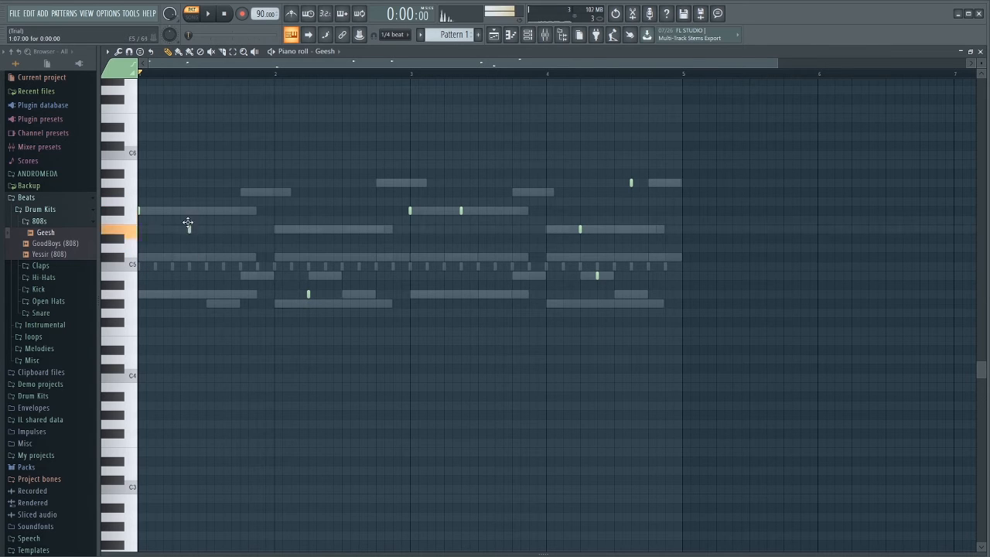
Step: Tune the Geesh 808 by ear, setting bar 1's second note to F#5 and bar 2's note to C#5 during playback
{"action": "key", "text": "space"}
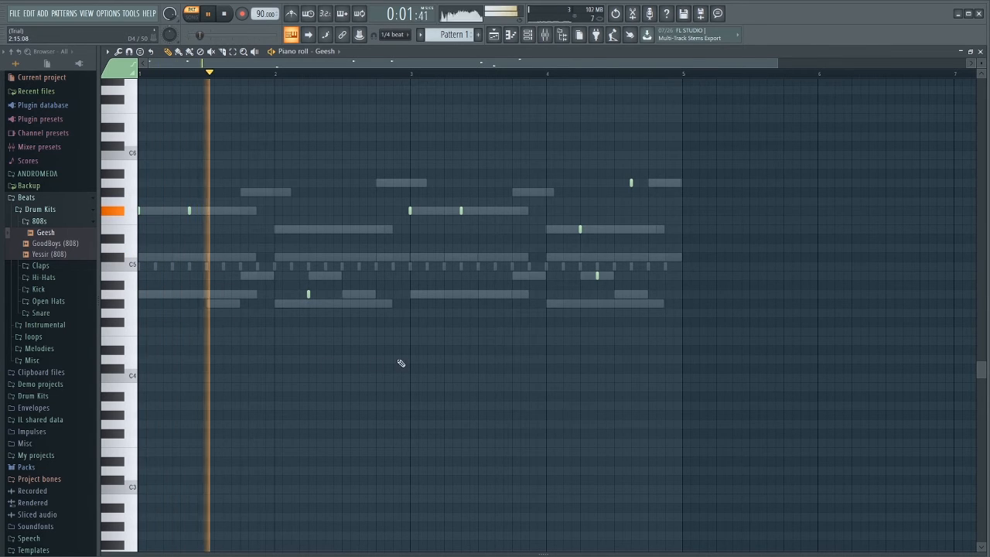
{"action": "key", "text": "space"}
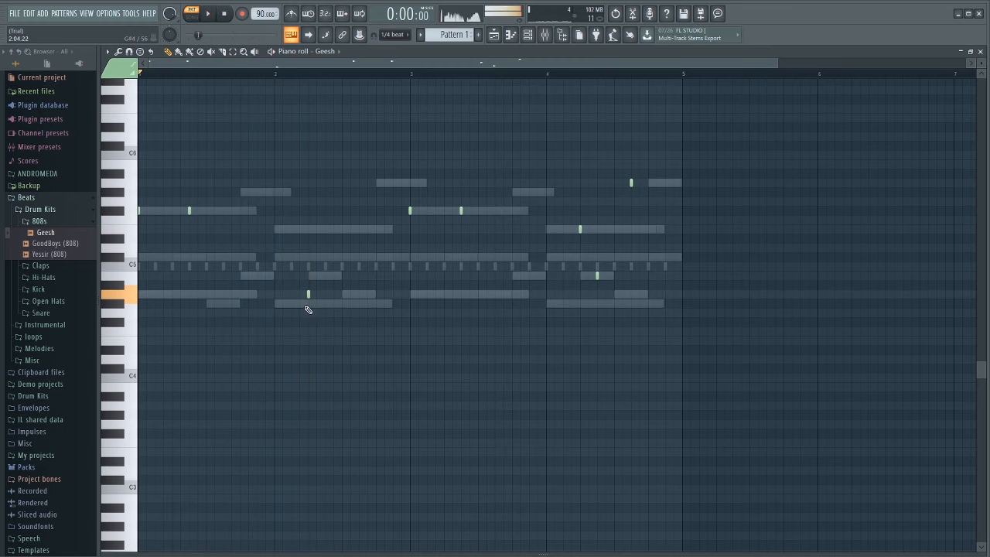
{"action": "key", "text": "space"}
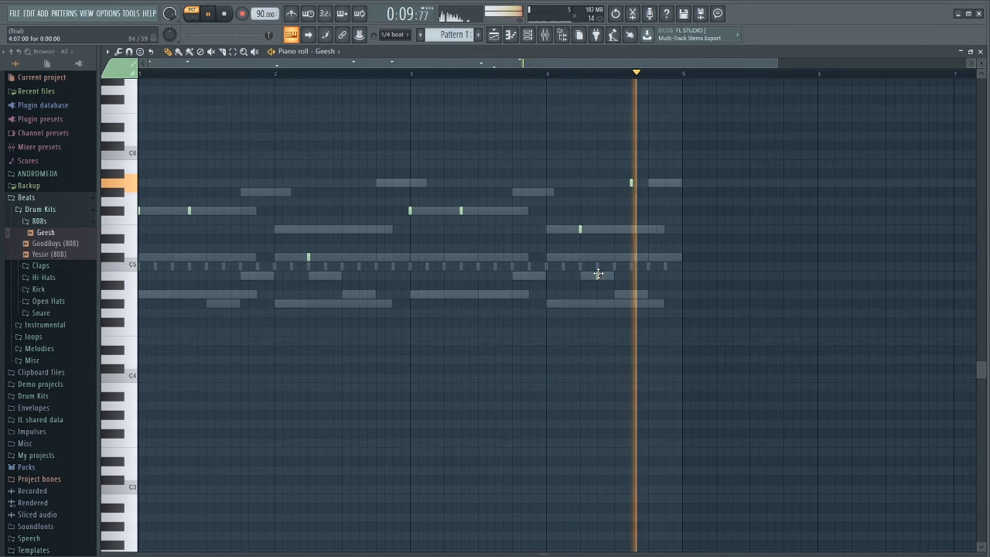
Step: Chop the longer ANDROMEDA Hi Hat 3 note near the end of bar 2 into a short roll
{"action": "double_click", "coordinate": [383, 265]}
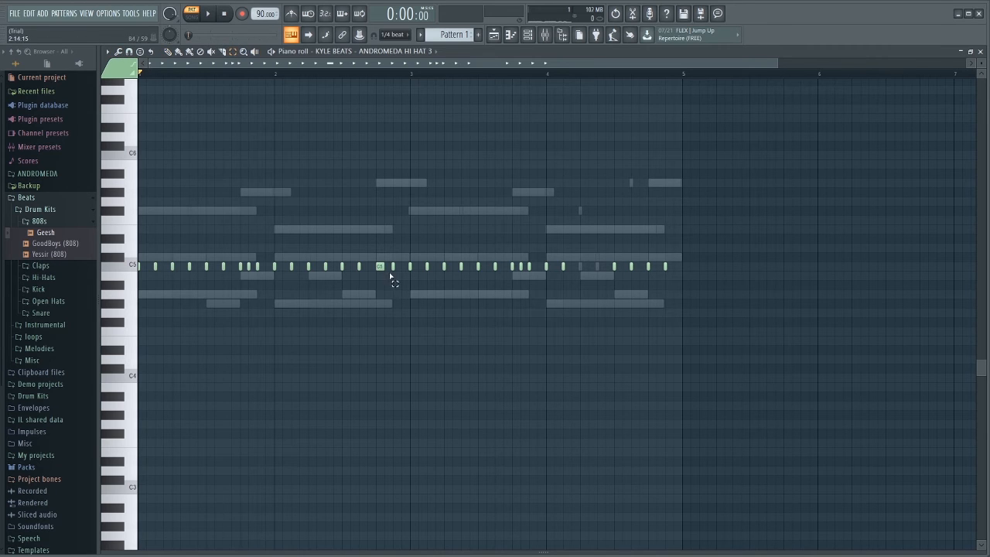
{"action": "left_click", "coordinate": [119, 52]}
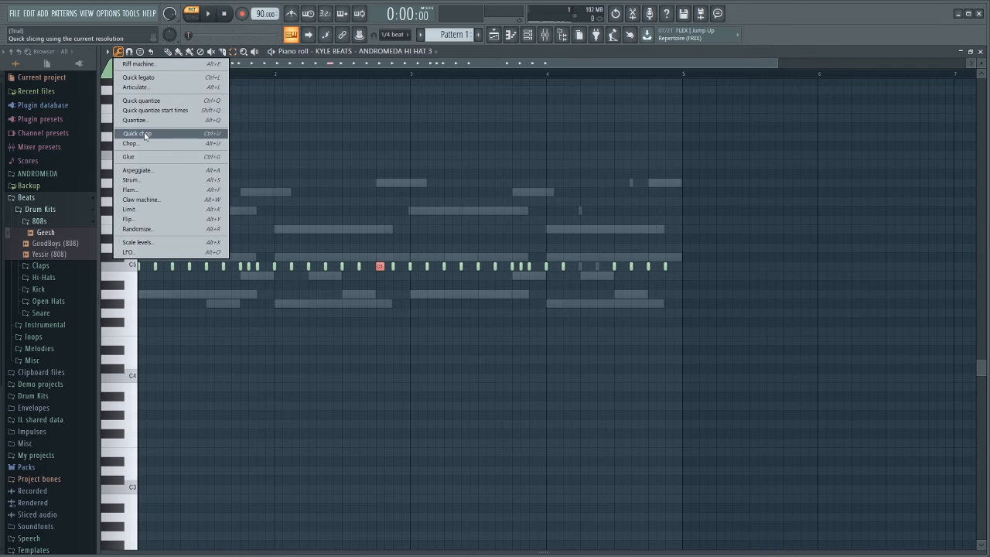
{"action": "left_click", "coordinate": [130, 143]}
{"action": "key", "text": "Return"}
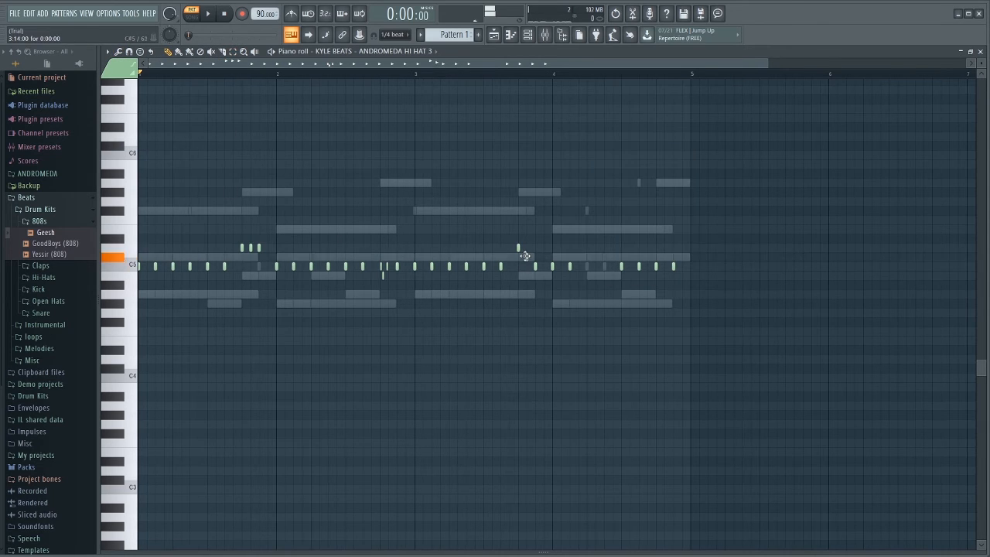
Step: Raise the three closely spaced hi-hat notes at the end of bar 3 to D5 and play the pattern through
{"action": "key", "text": "space"}
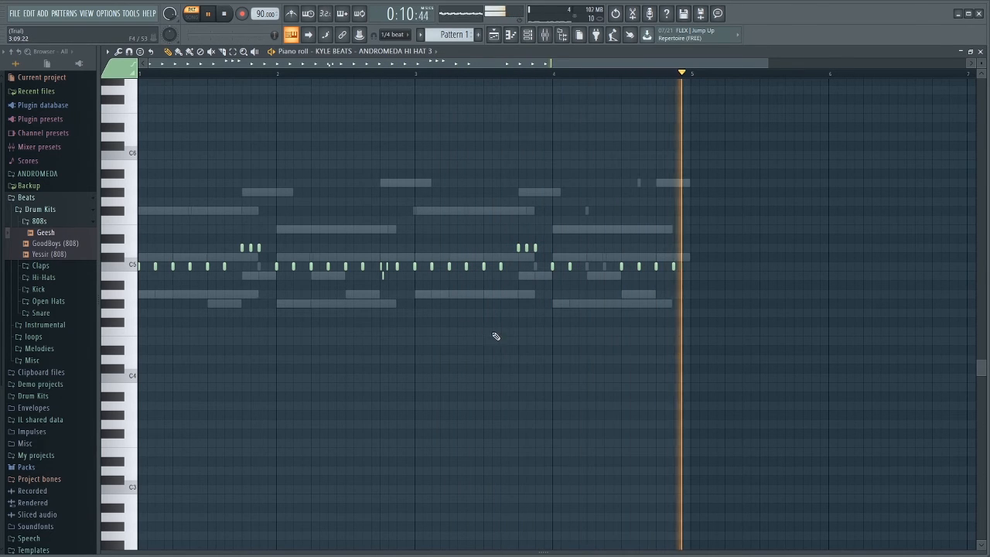
{"action": "key", "text": "space"}
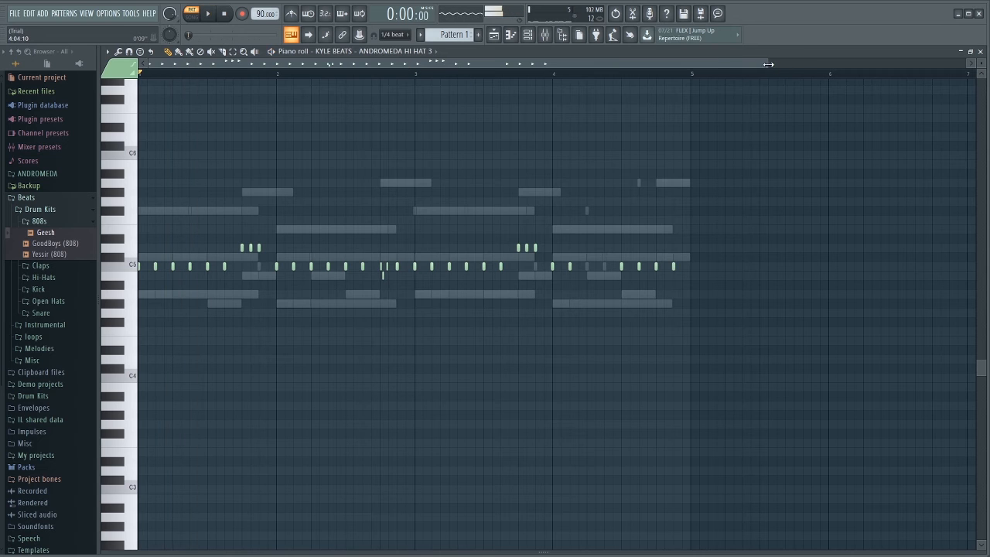
{"action": "left_click", "coordinate": [527, 34]}
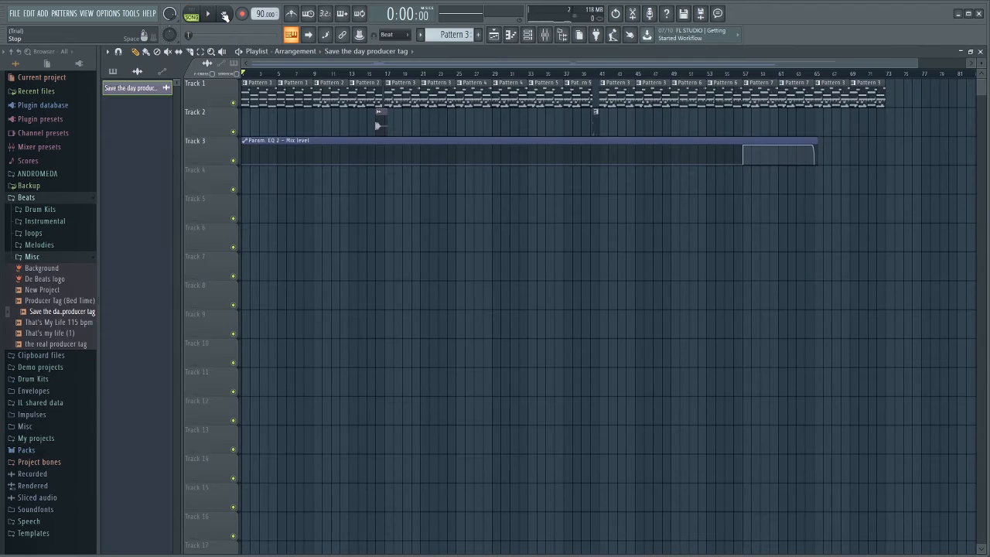